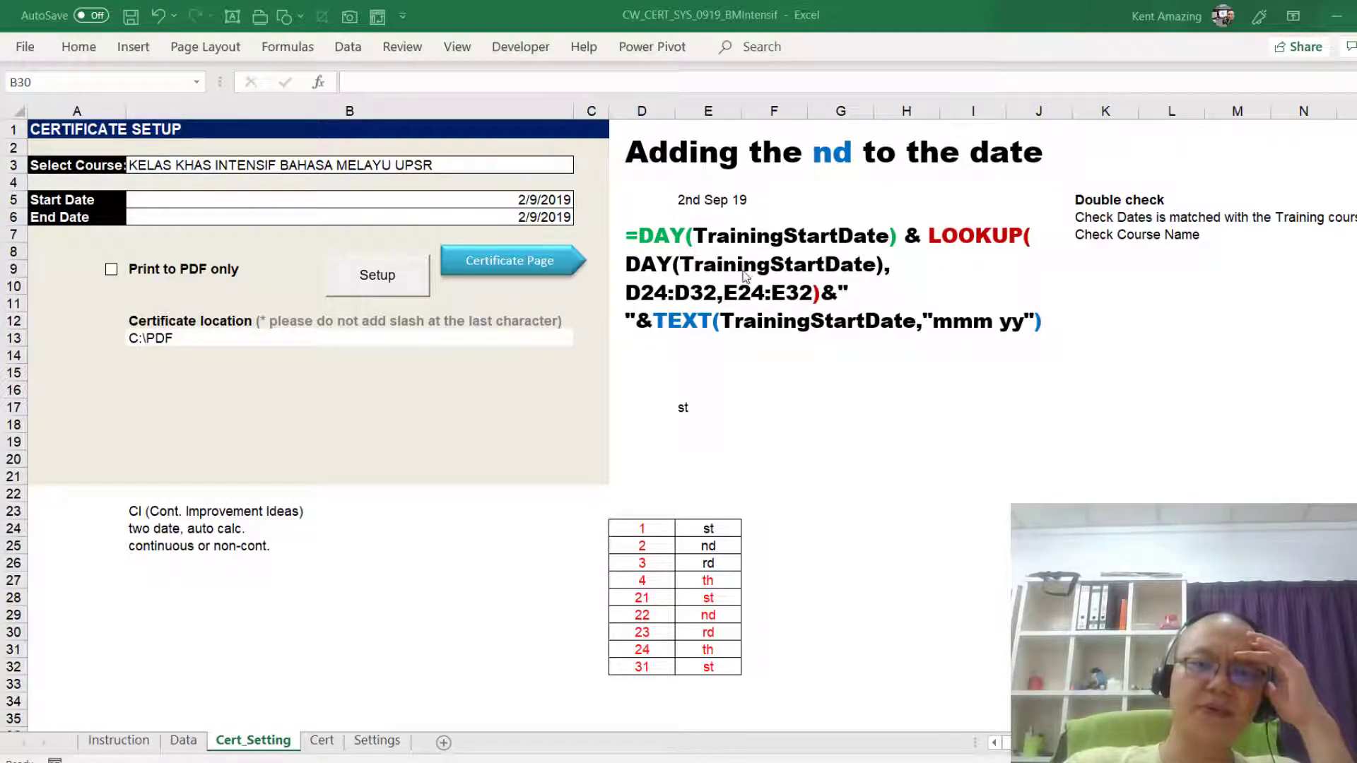
# Copy the formula text =LOOKUP(1,D24:D32,E24:E32) from cell E17.
pyautogui.click(693, 405)
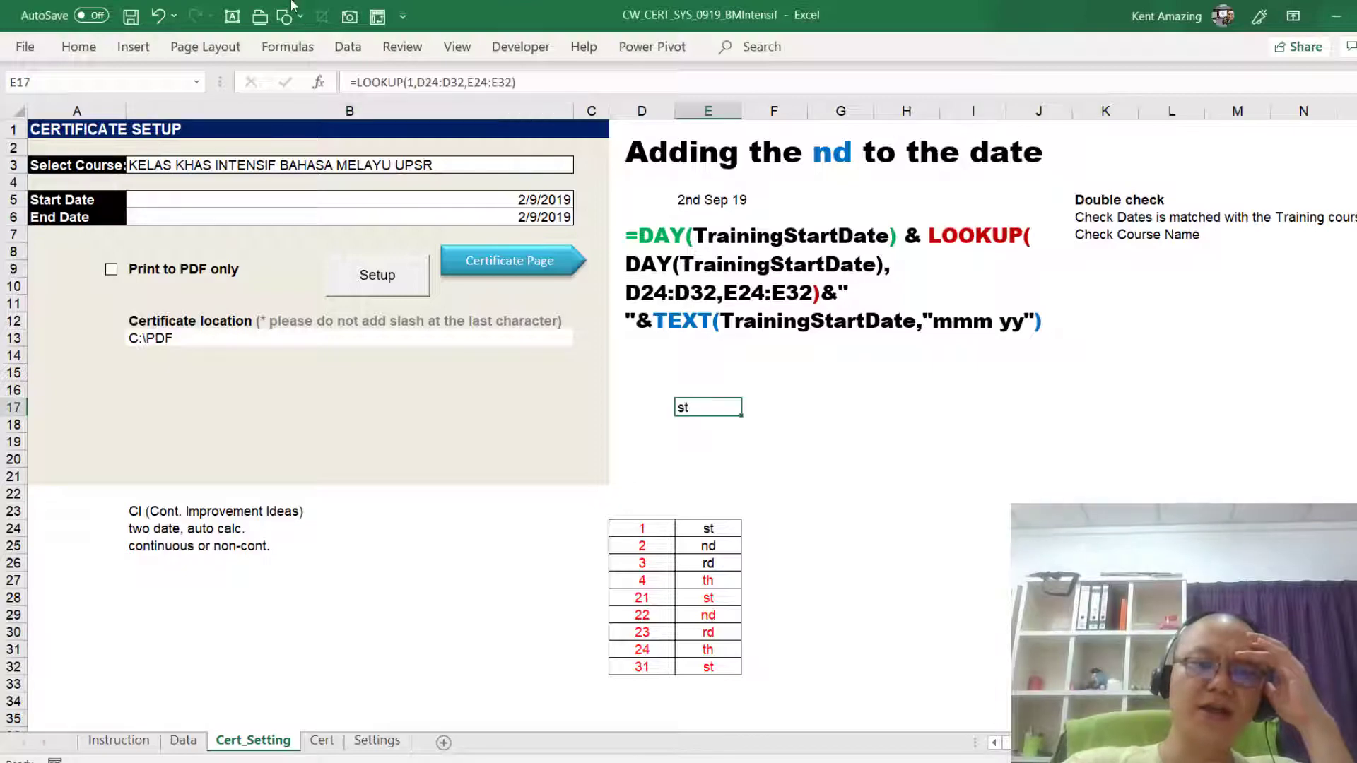
pyautogui.doubleClick(696, 407)
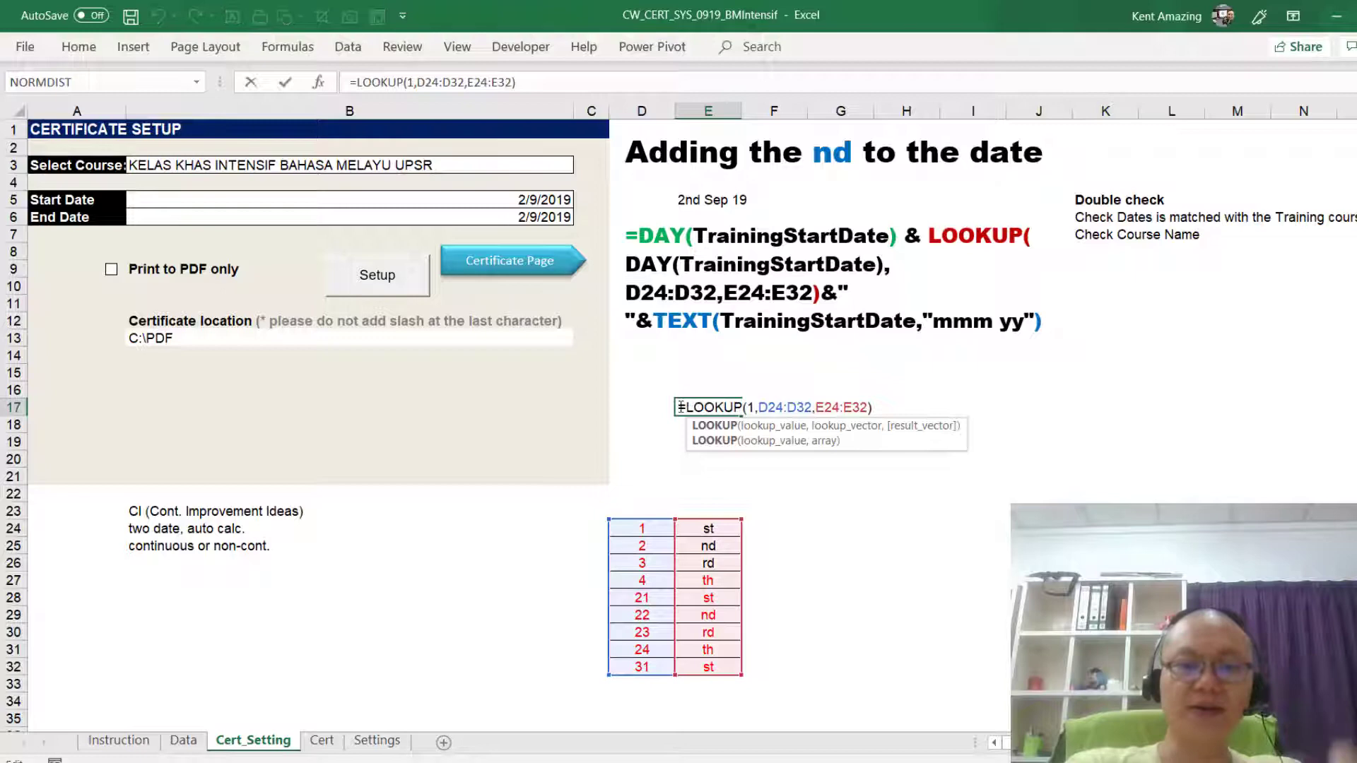
pyautogui.moveTo(678, 407); pyautogui.dragTo(952, 413)
pyautogui.hotkey('ctrl', 'c')
pyautogui.press('Escape')
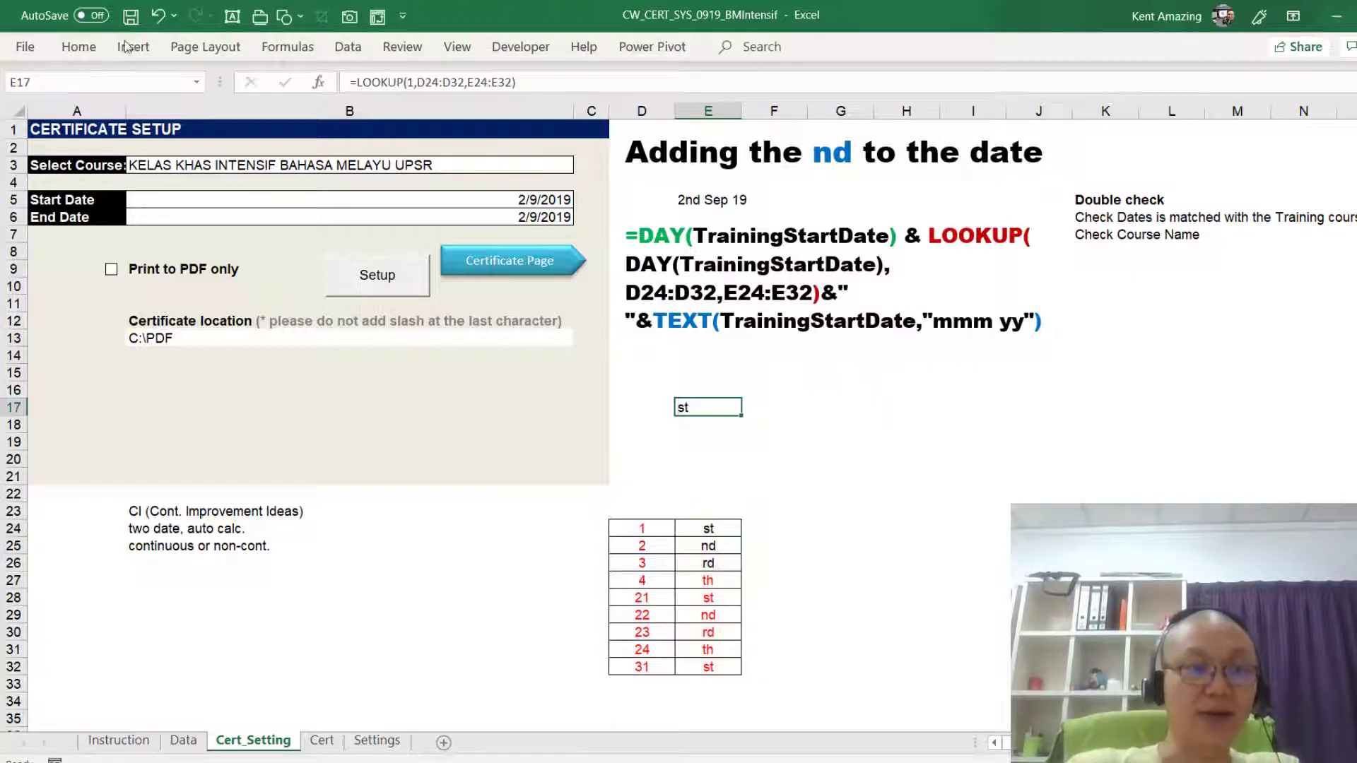
# Paste the formula into a new text box beside E17 in Arial Black at about 18 pt.
pyautogui.click(232, 15)
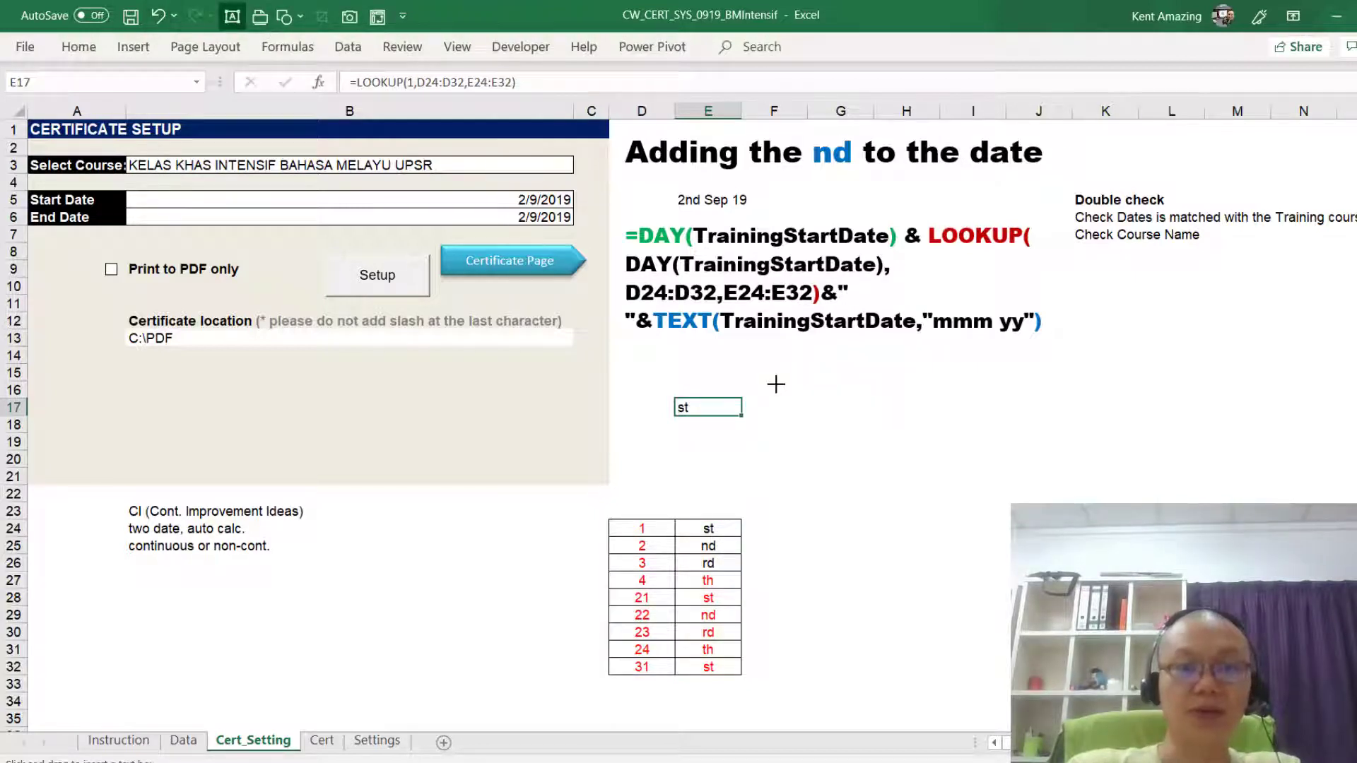
pyautogui.click(775, 383)
pyautogui.hotkey('ctrl', 'v')
pyautogui.tripleClick(838, 398)
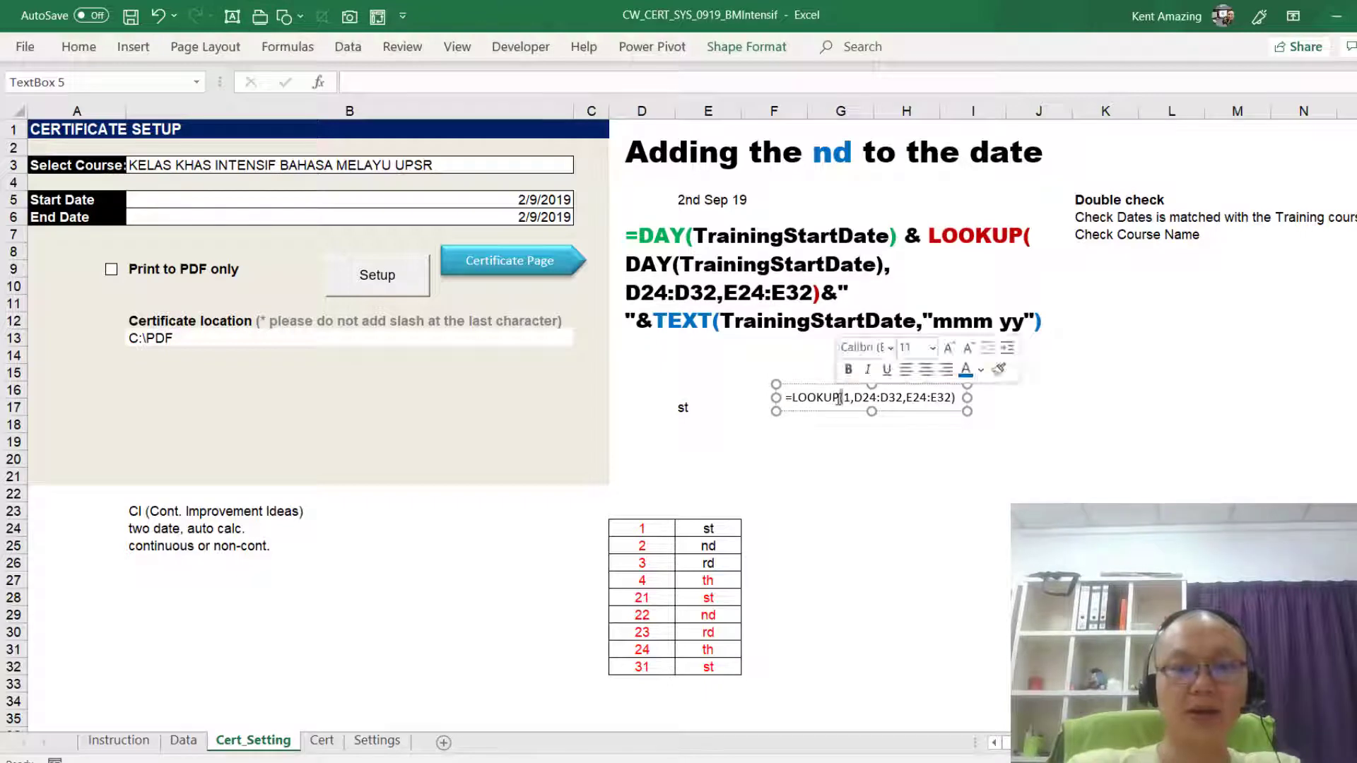
pyautogui.click(892, 346)
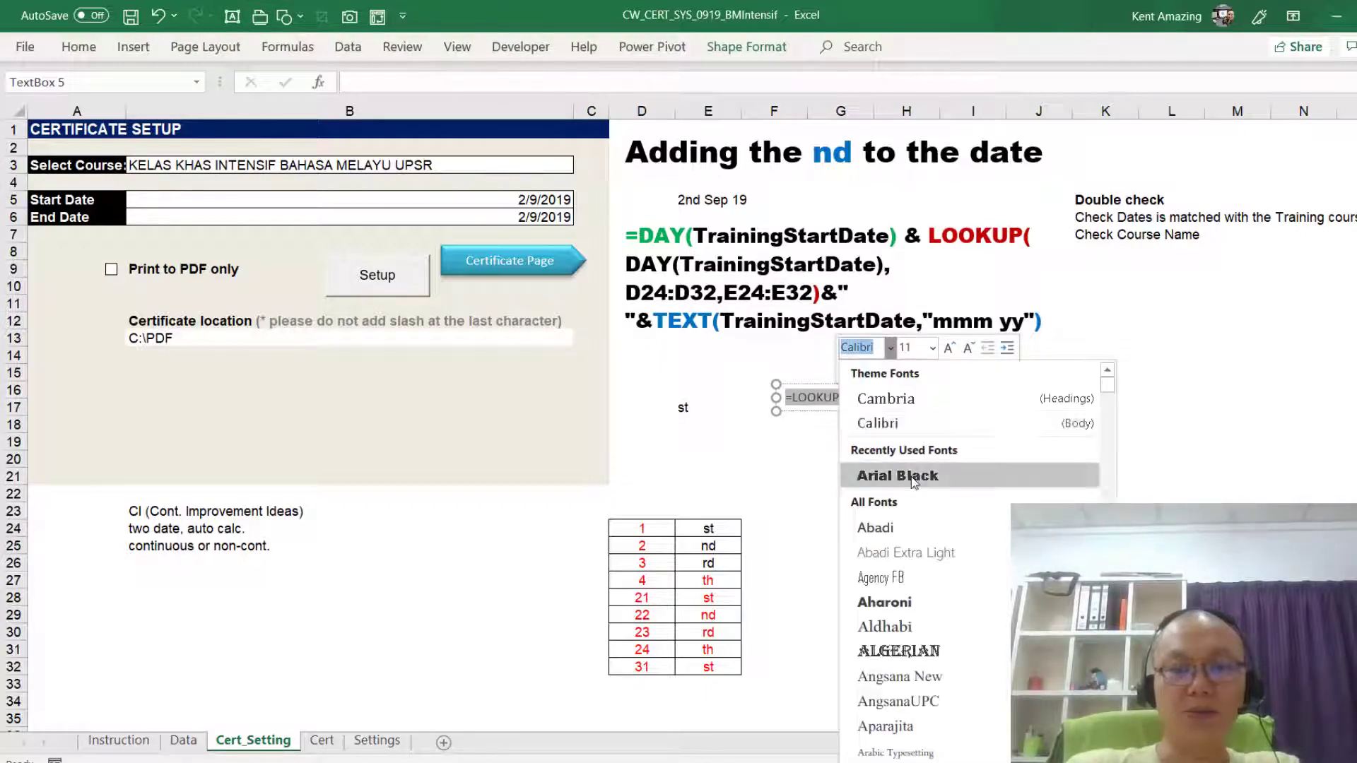
pyautogui.click(901, 423)
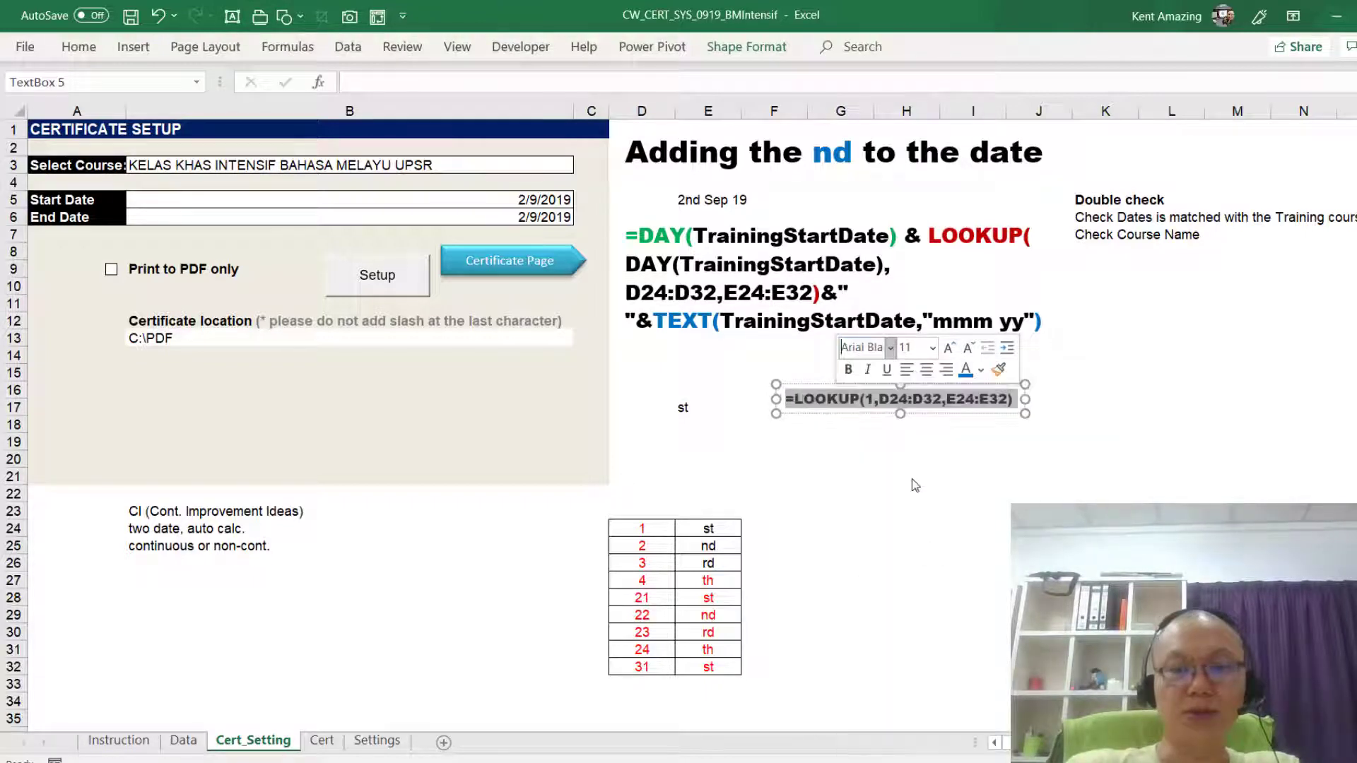
pyautogui.click(949, 348)
pyautogui.click(949, 348)
pyautogui.click(949, 348)
pyautogui.click(949, 347)
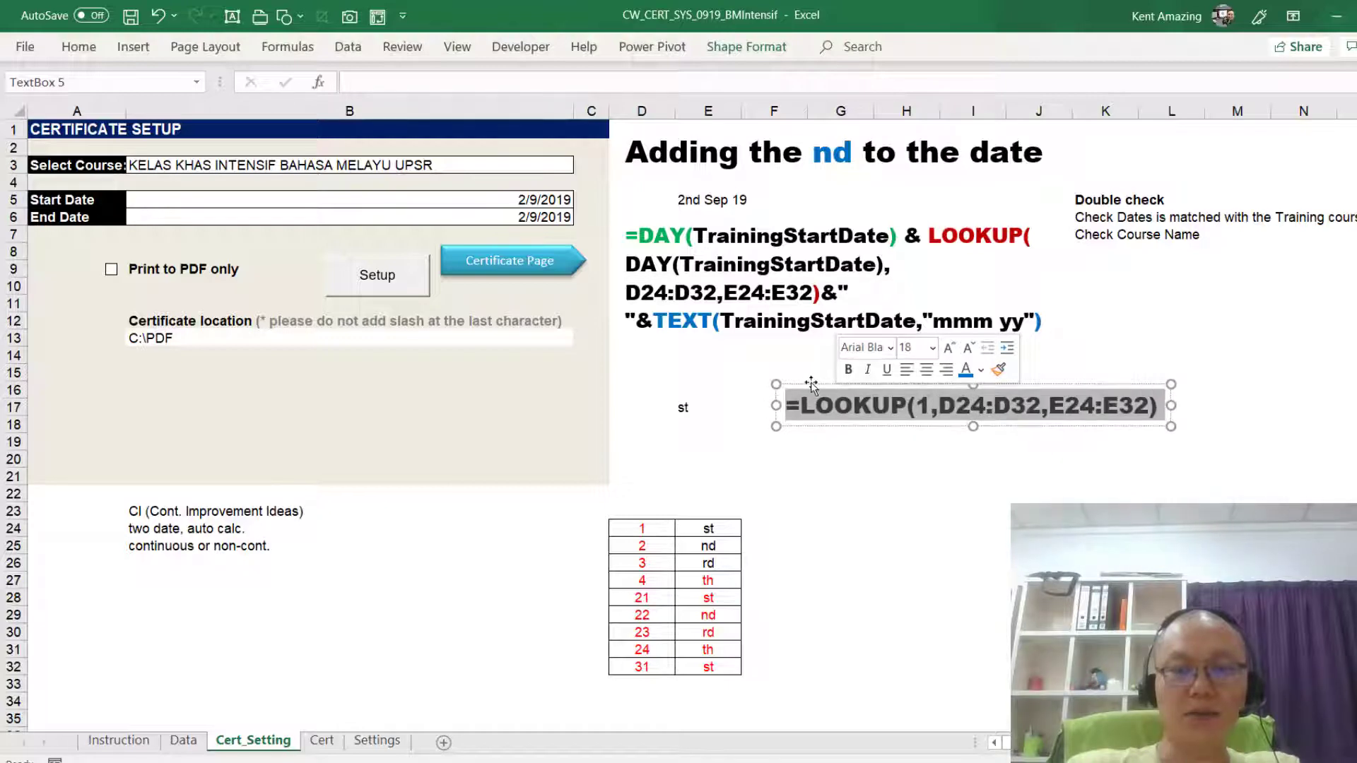
# Colour the =LOOKUP( part of the text box formula blue.
pyautogui.click(789, 362)
pyautogui.click(789, 363)
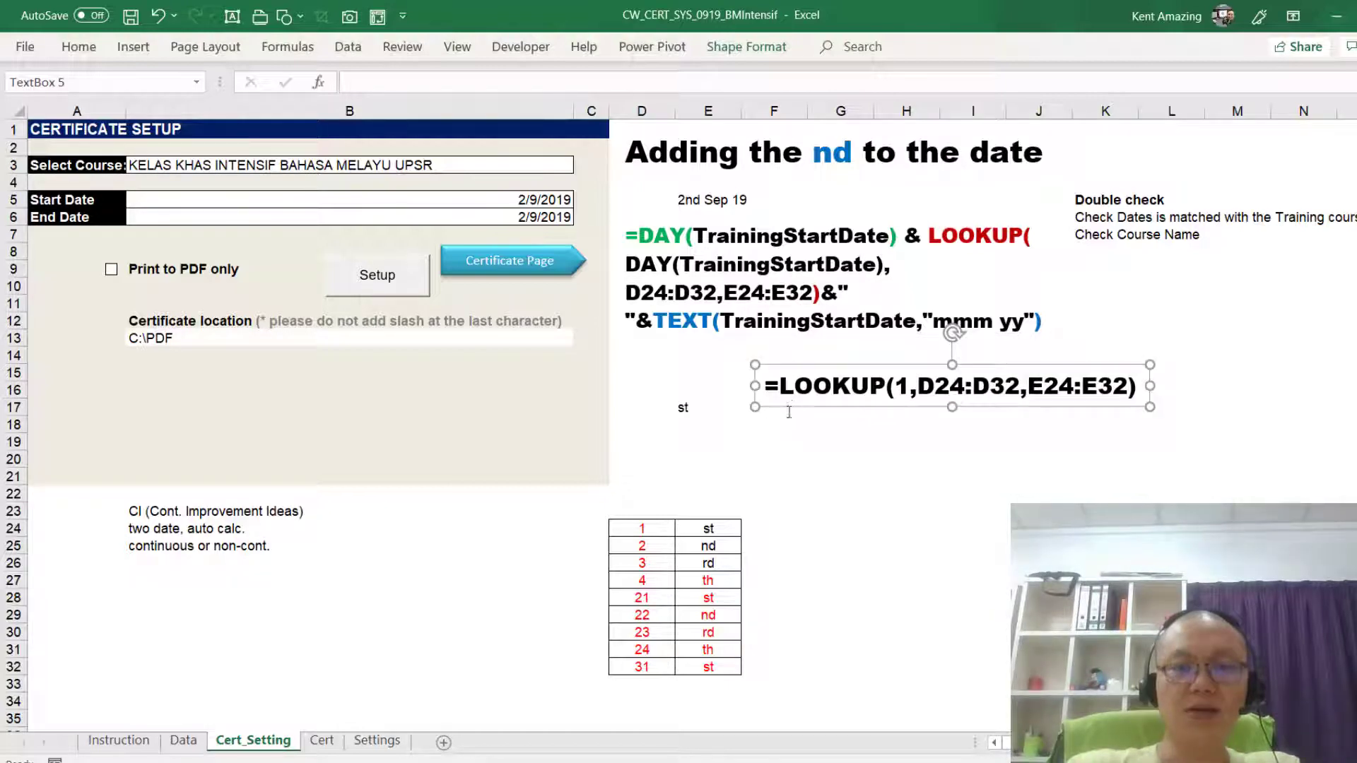
pyautogui.click(830, 400)
pyautogui.moveTo(829, 381); pyautogui.dragTo(696, 378)
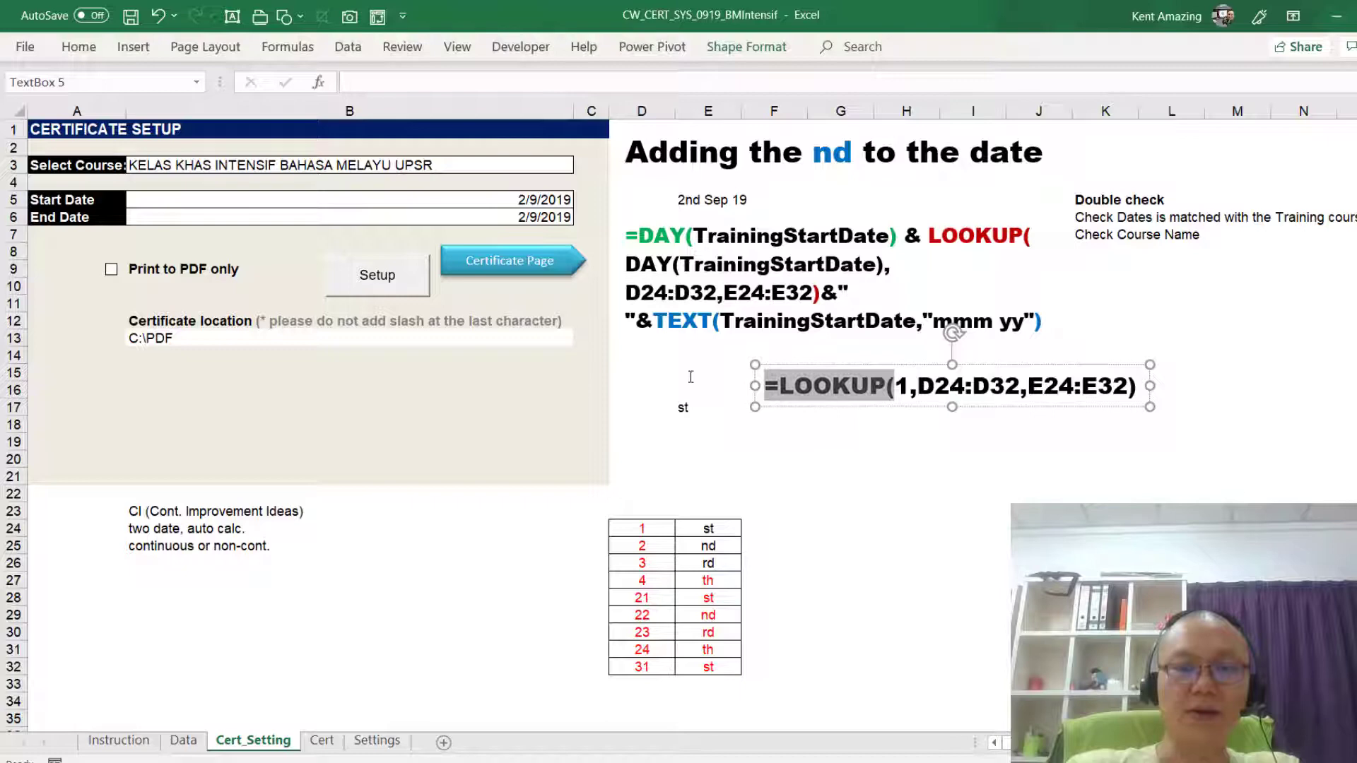
pyautogui.click(818, 348)
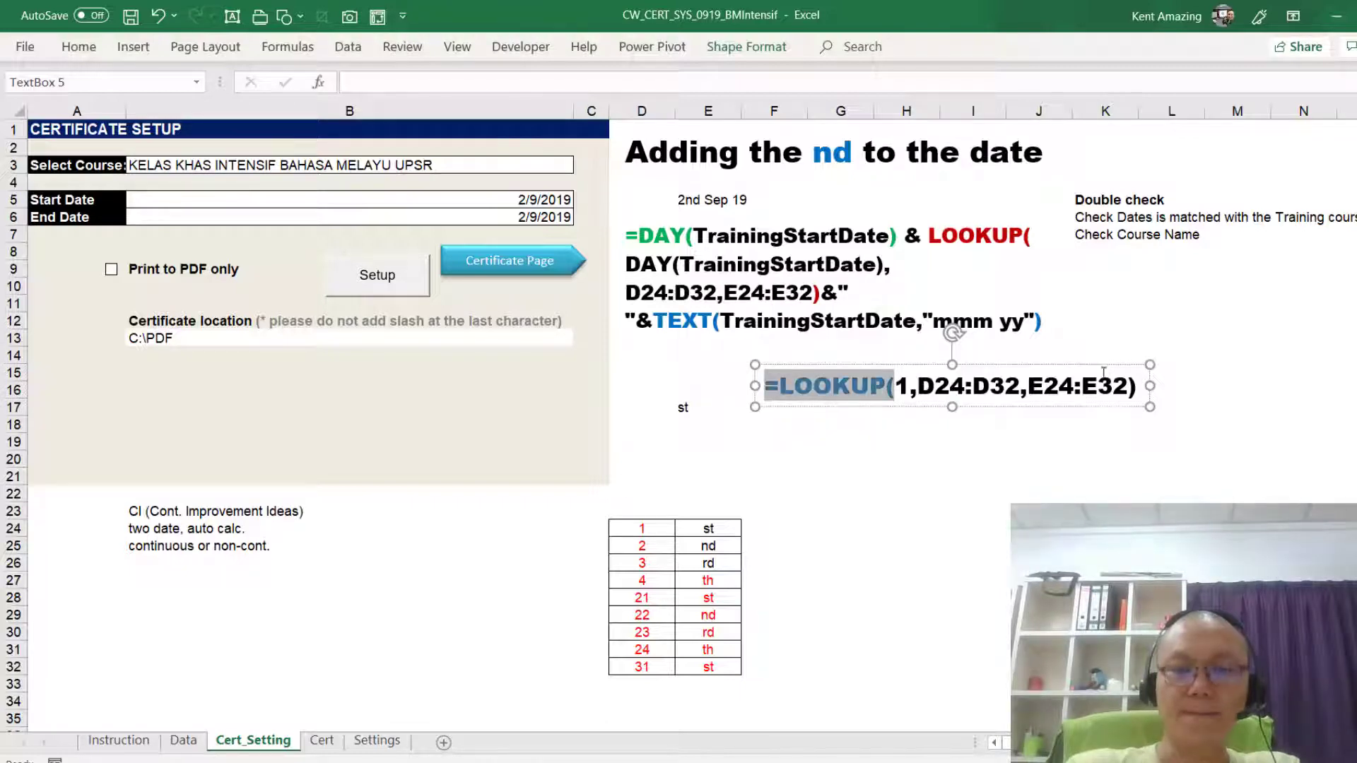
# Add spaces after the commas, then highlight the lookup value 1 and the range D24:D32.
pyautogui.moveTo(1137, 387); pyautogui.dragTo(1126, 387)
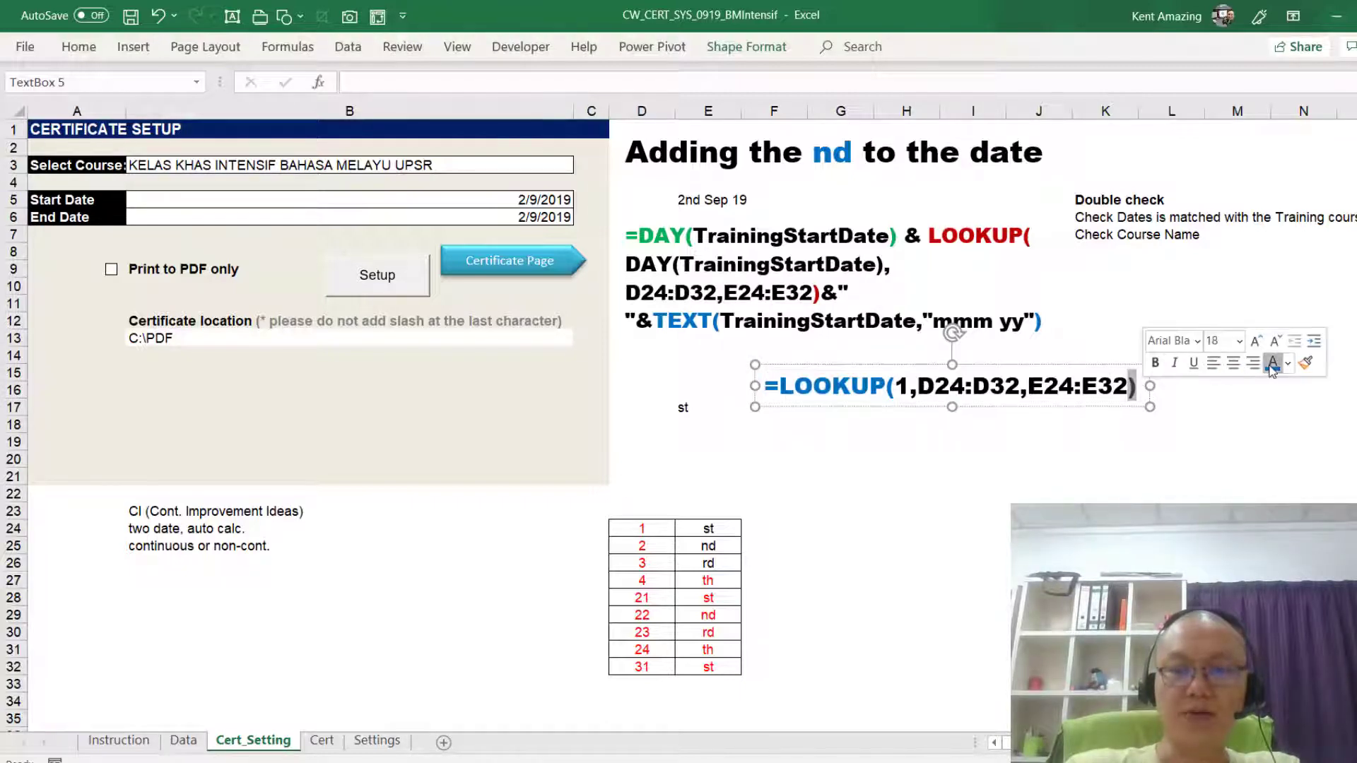
pyautogui.click(917, 385)
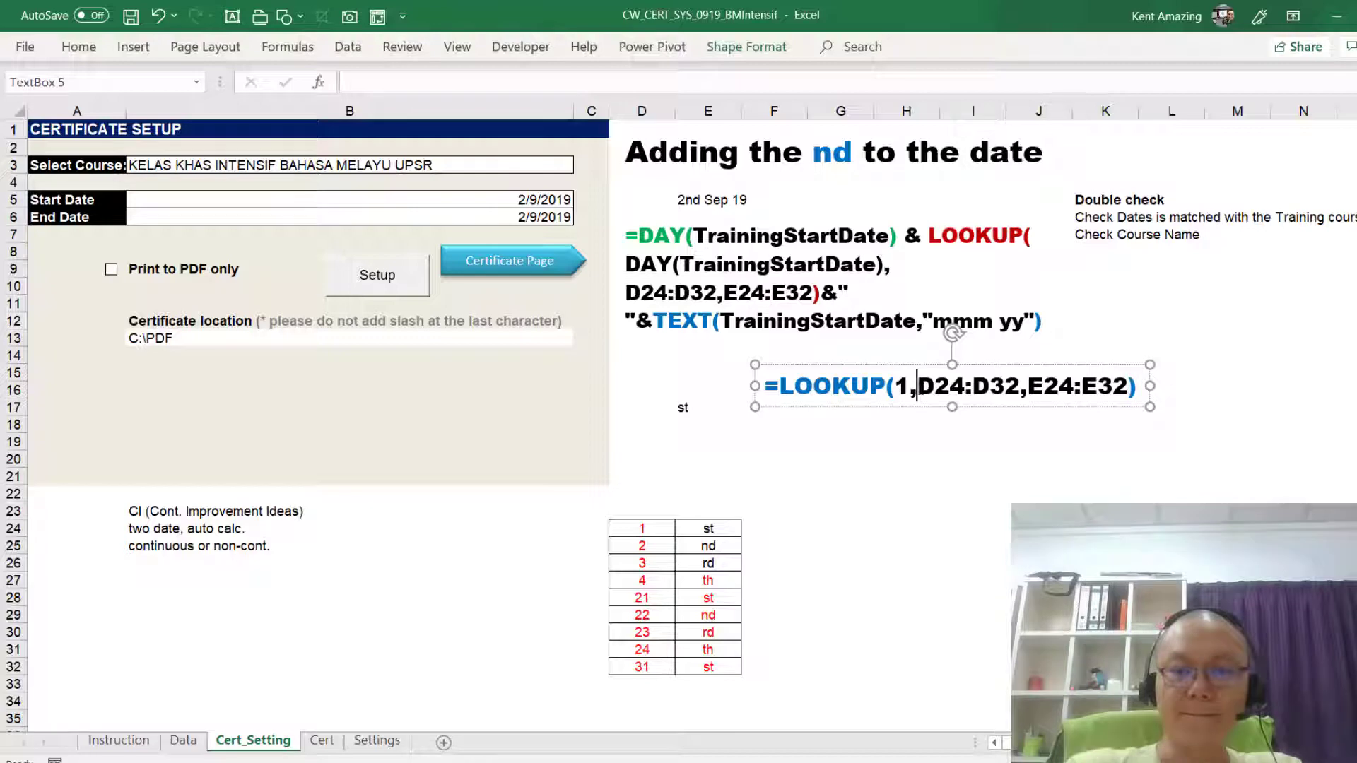
pyautogui.click(1037, 387)
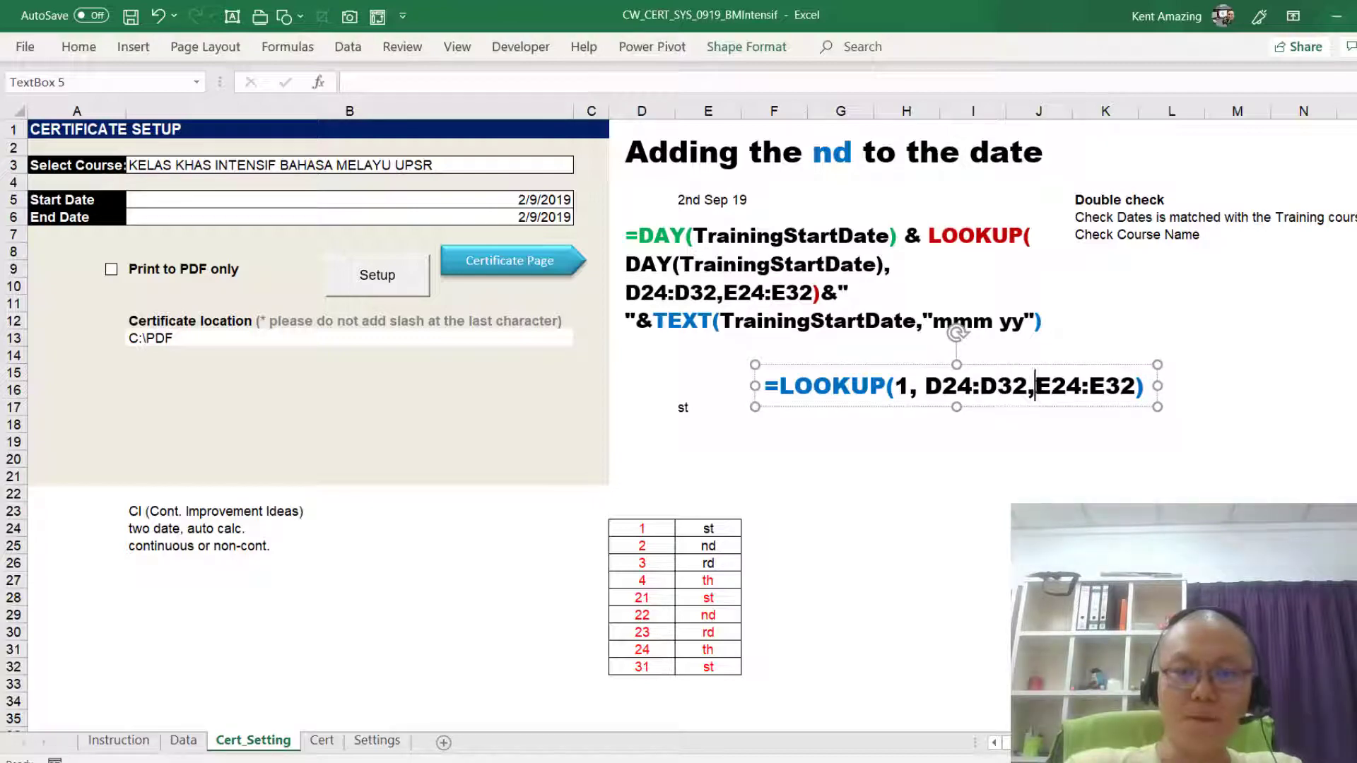
pyautogui.doubleClick(898, 385)
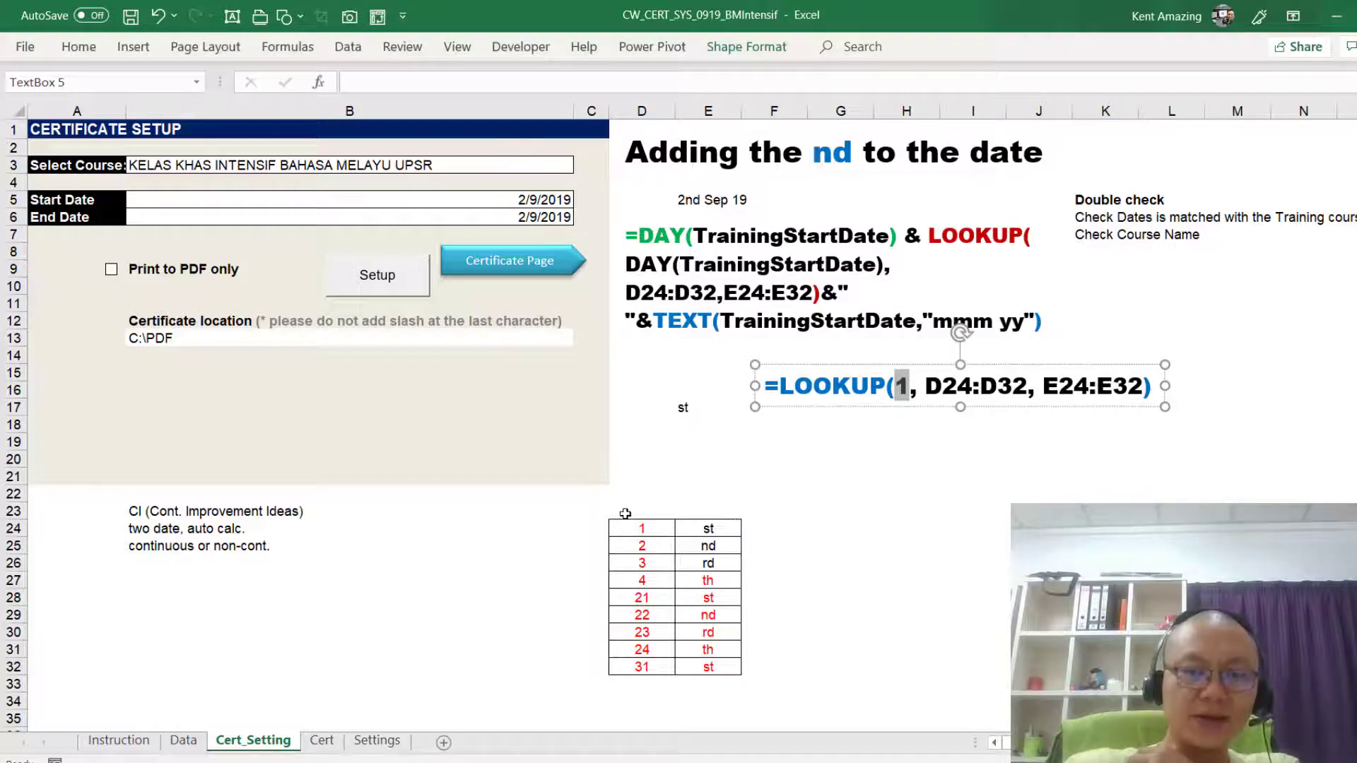
pyautogui.moveTo(646, 529); pyautogui.dragTo(655, 662)
pyautogui.click(656, 662)
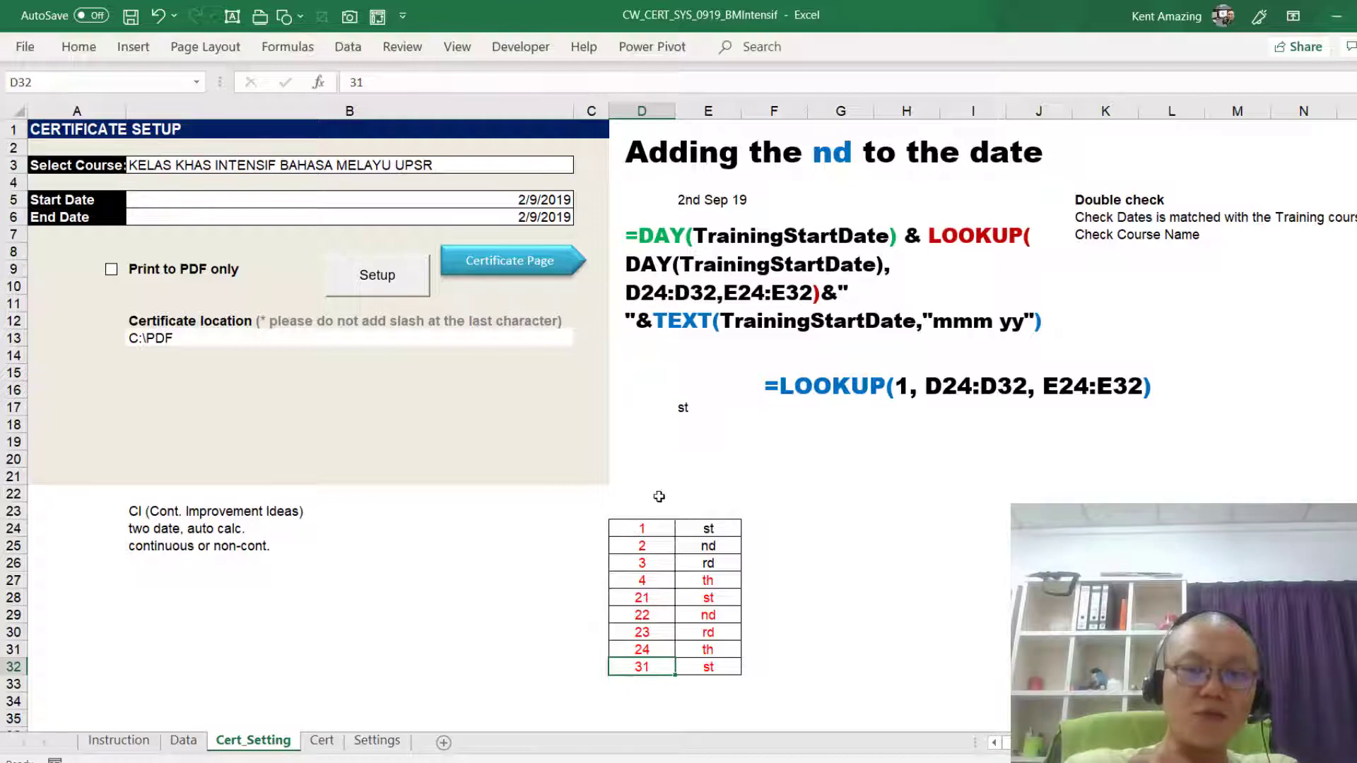
pyautogui.click(701, 525)
pyautogui.moveTo(705, 525); pyautogui.dragTo(711, 664)
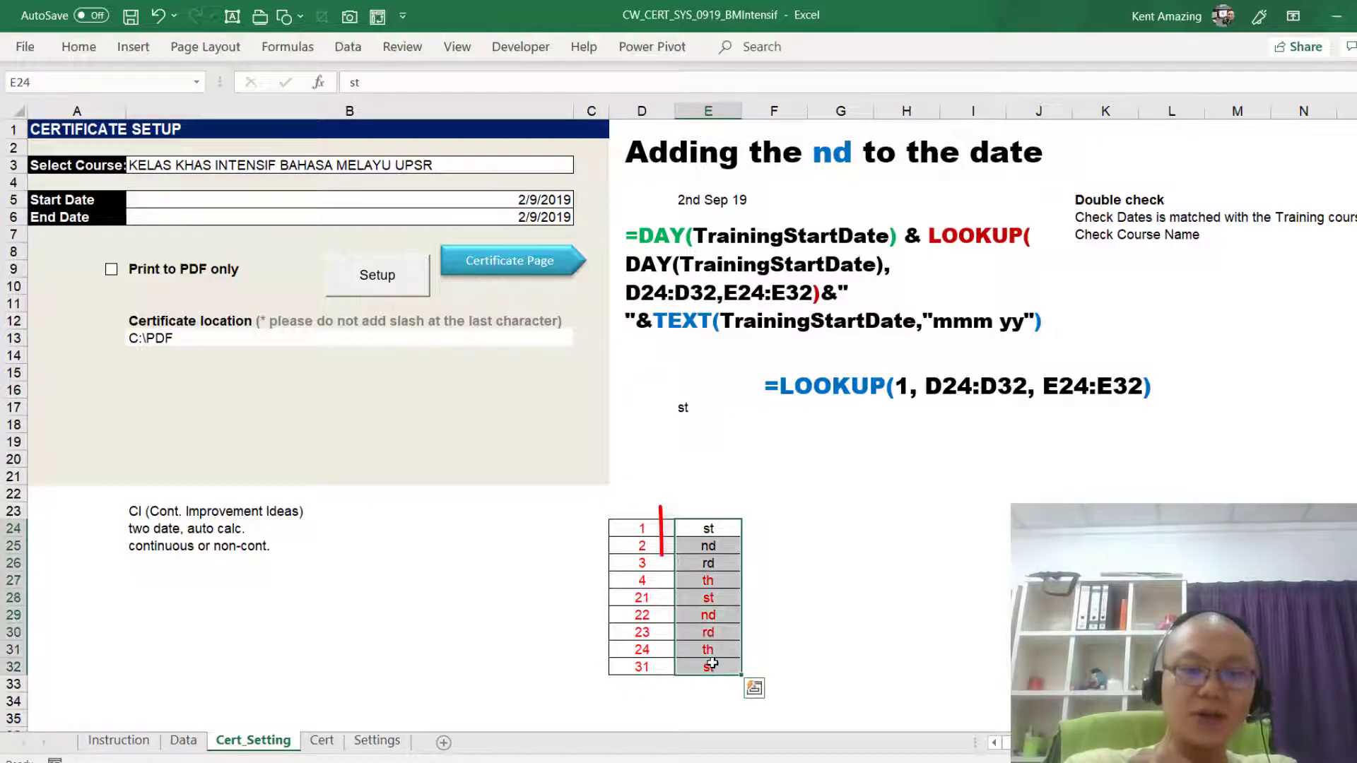
pyautogui.click(708, 528)
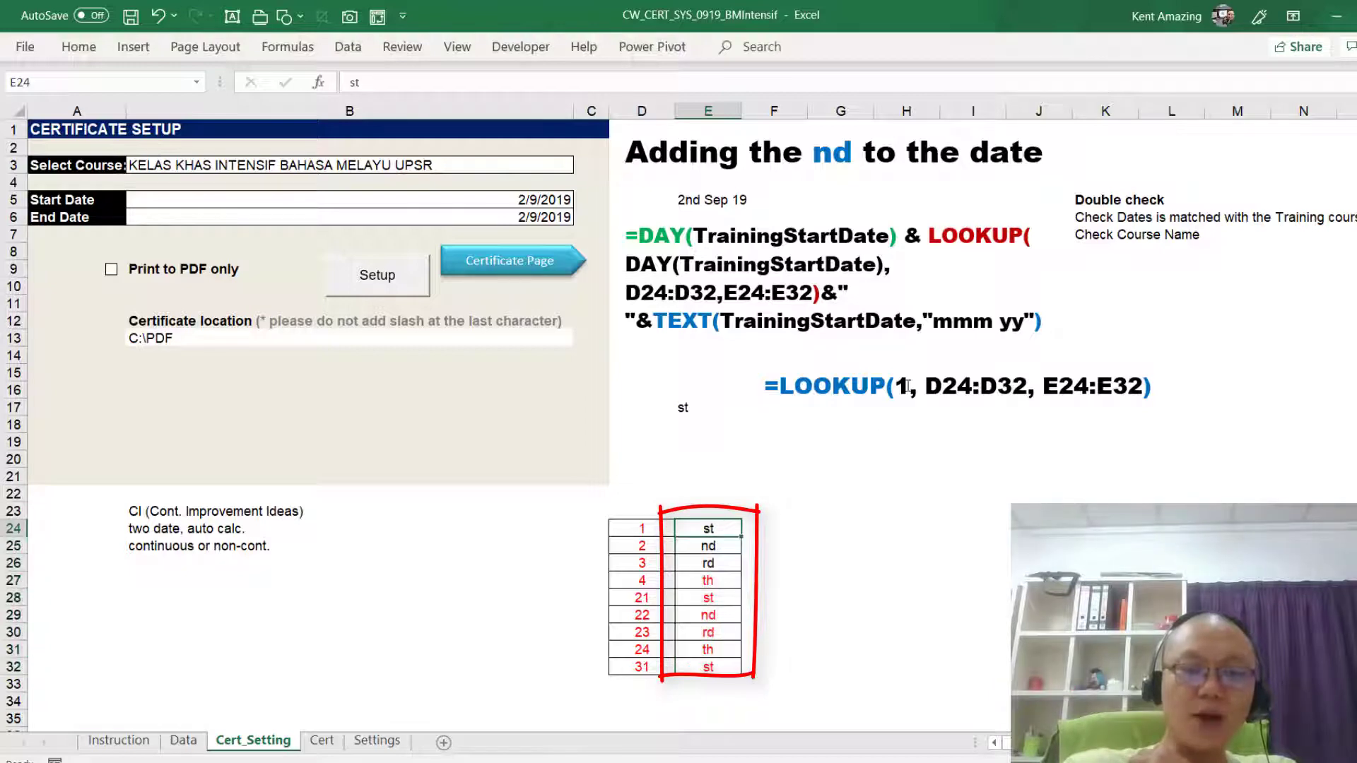
pyautogui.press('Escape')
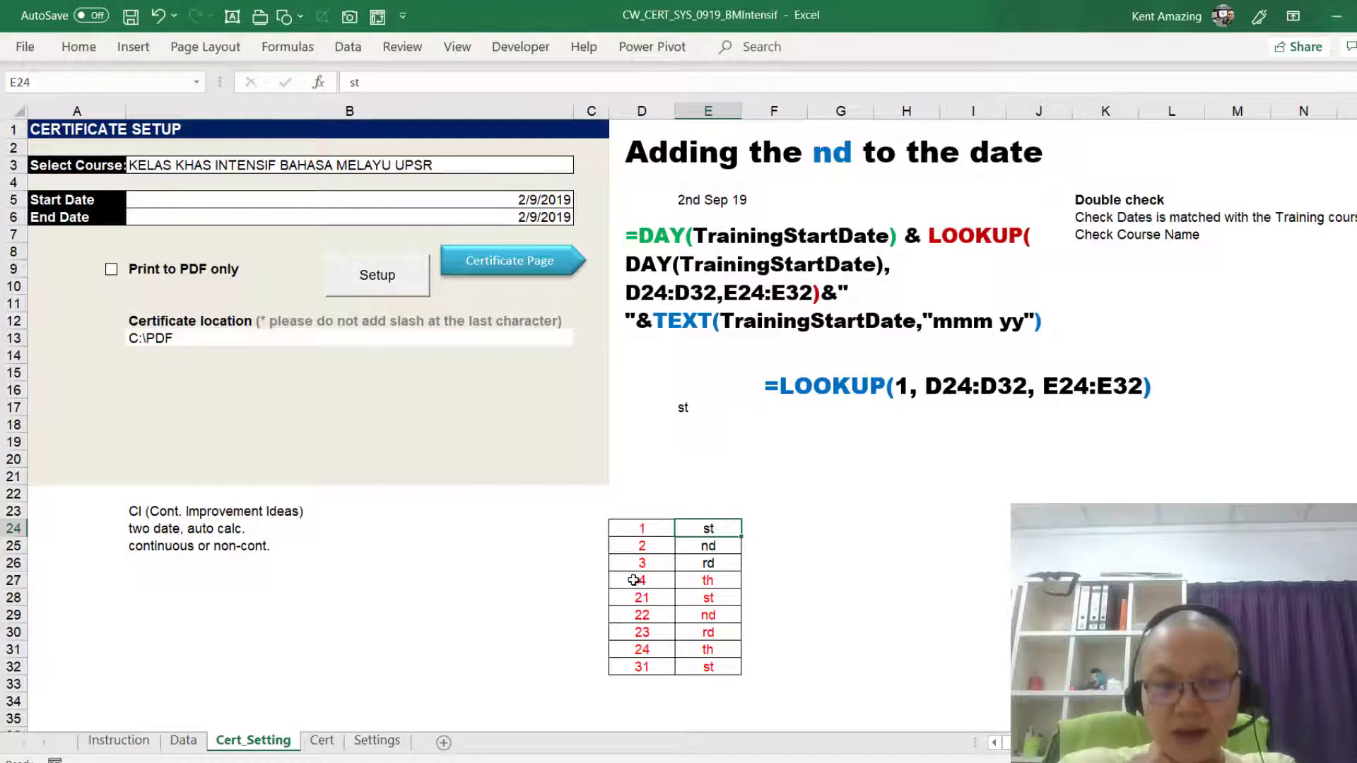
pyautogui.click(681, 404)
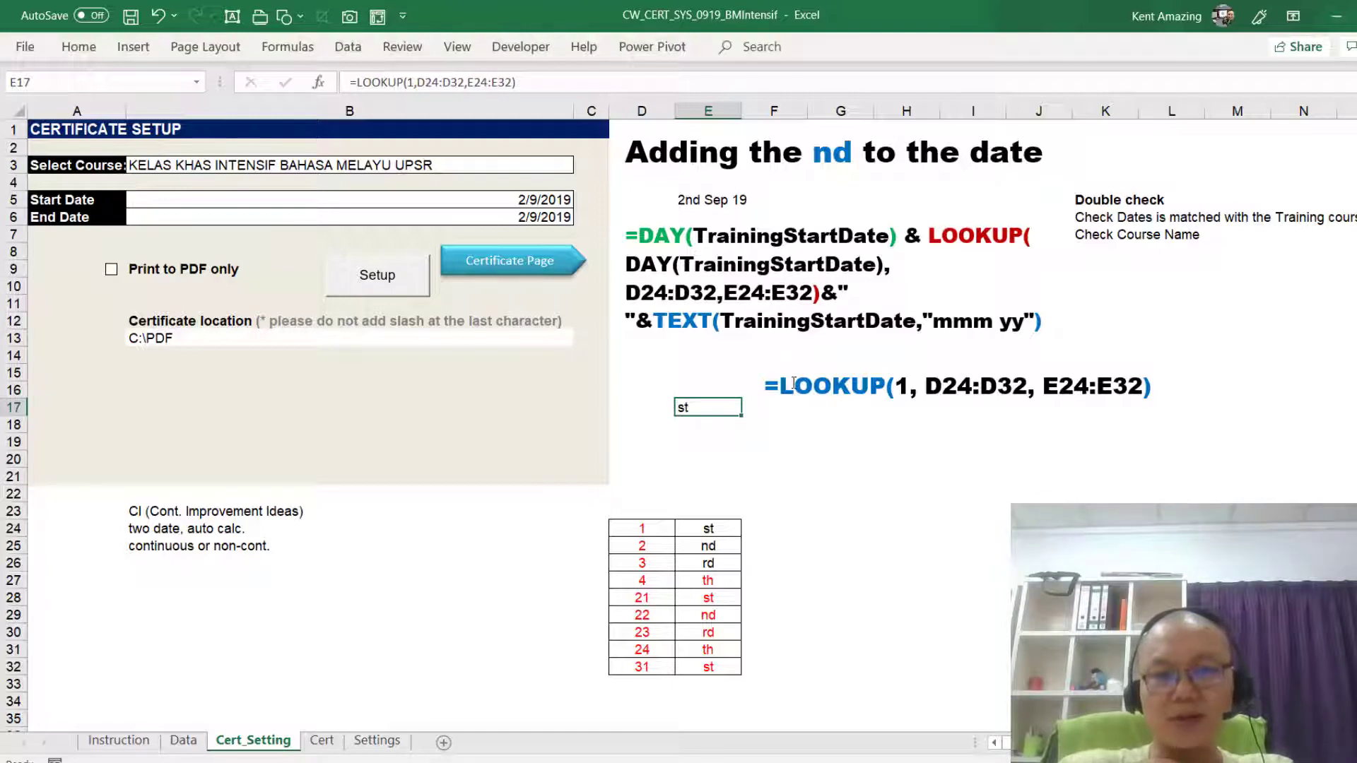
# Change the lookup value in E17's formula from 1 to 5.
pyautogui.doubleClick(711, 405)
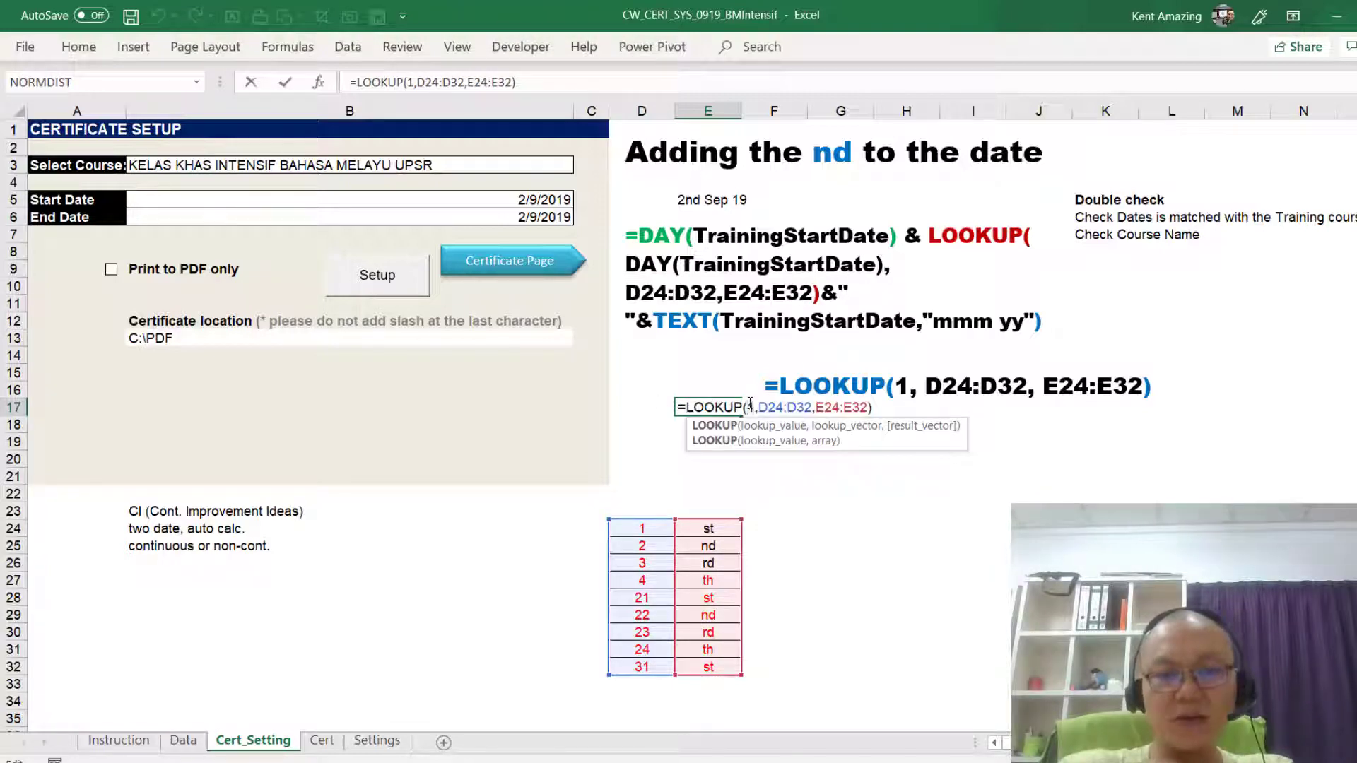
pyautogui.doubleClick(750, 407)
pyautogui.write('5')
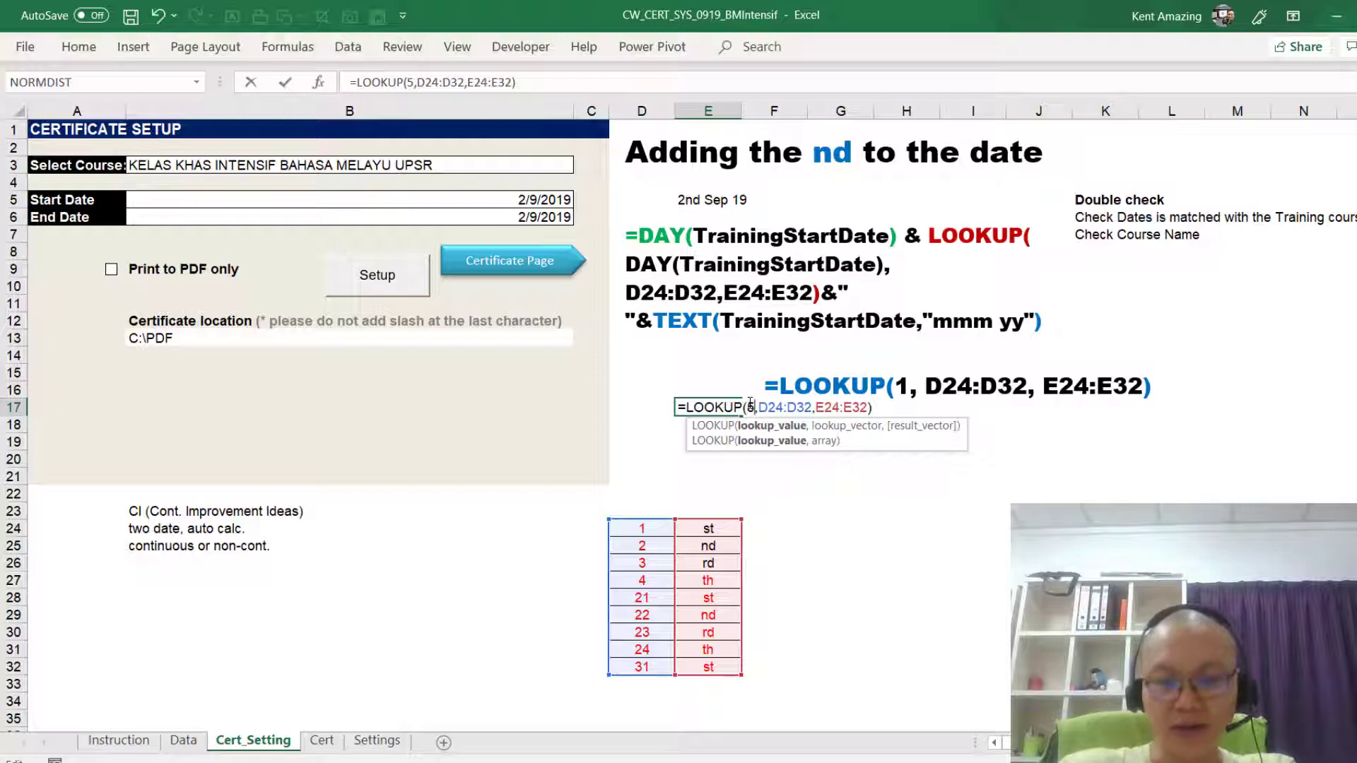
pyautogui.press('Return')
pyautogui.click(717, 408)
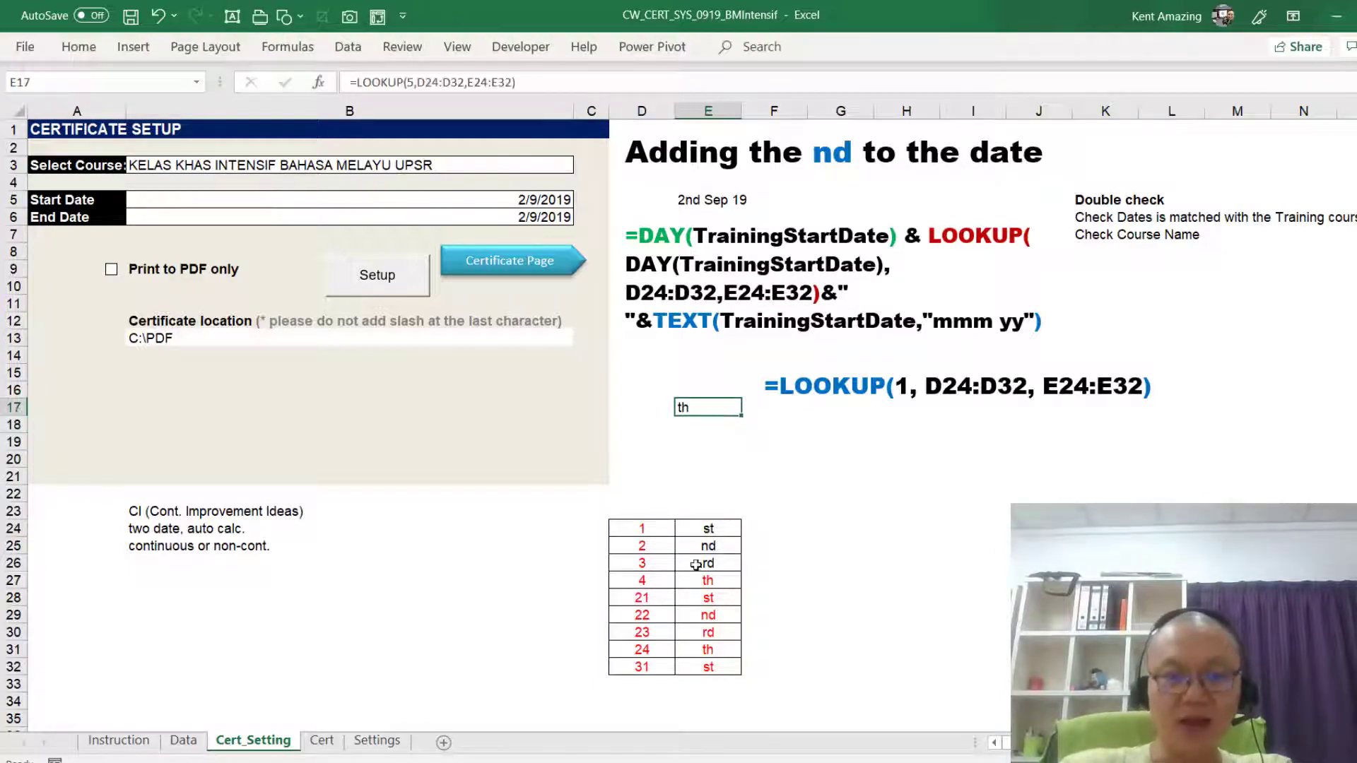
# Change the lookup value in E17 to 3 so it returns rd.
pyautogui.doubleClick(706, 407)
pyautogui.click(705, 406)
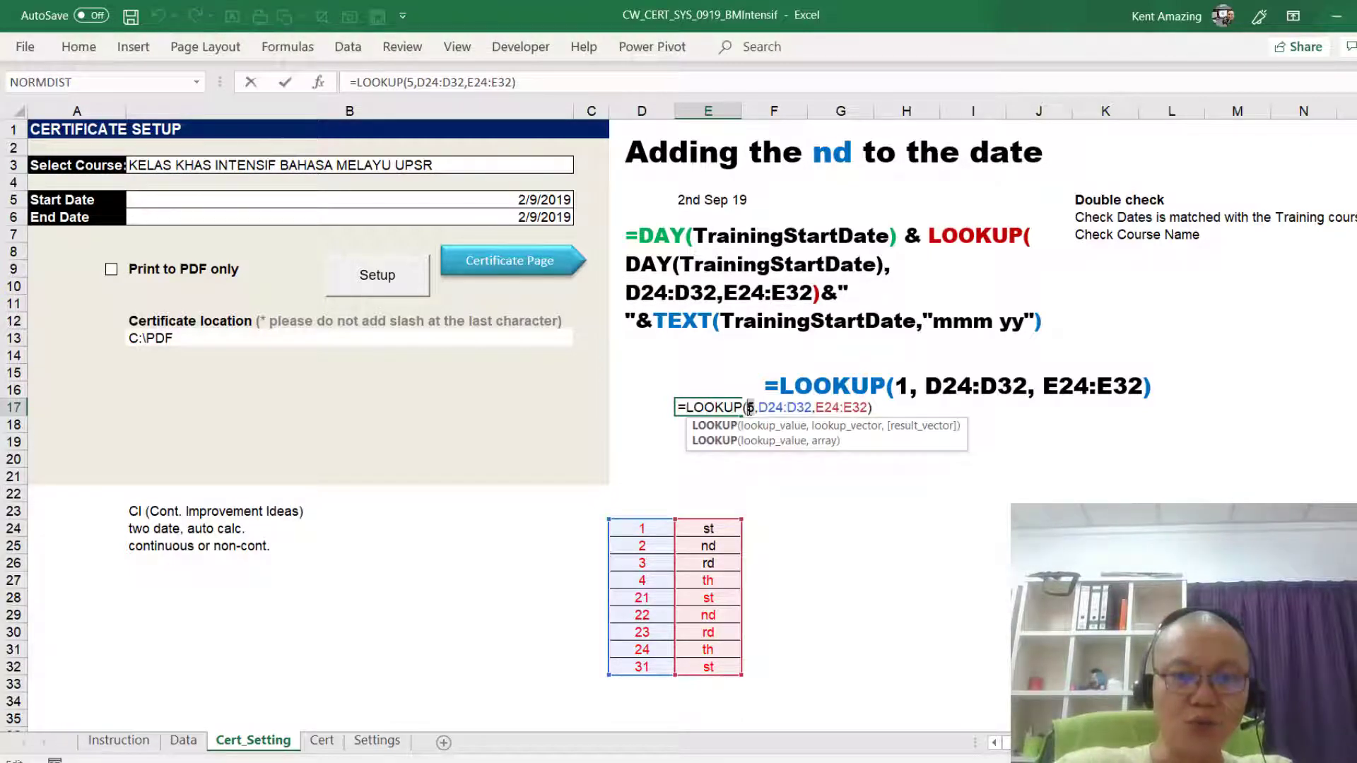
pyautogui.click(750, 408)
pyautogui.press('Delete')
pyautogui.write('3')
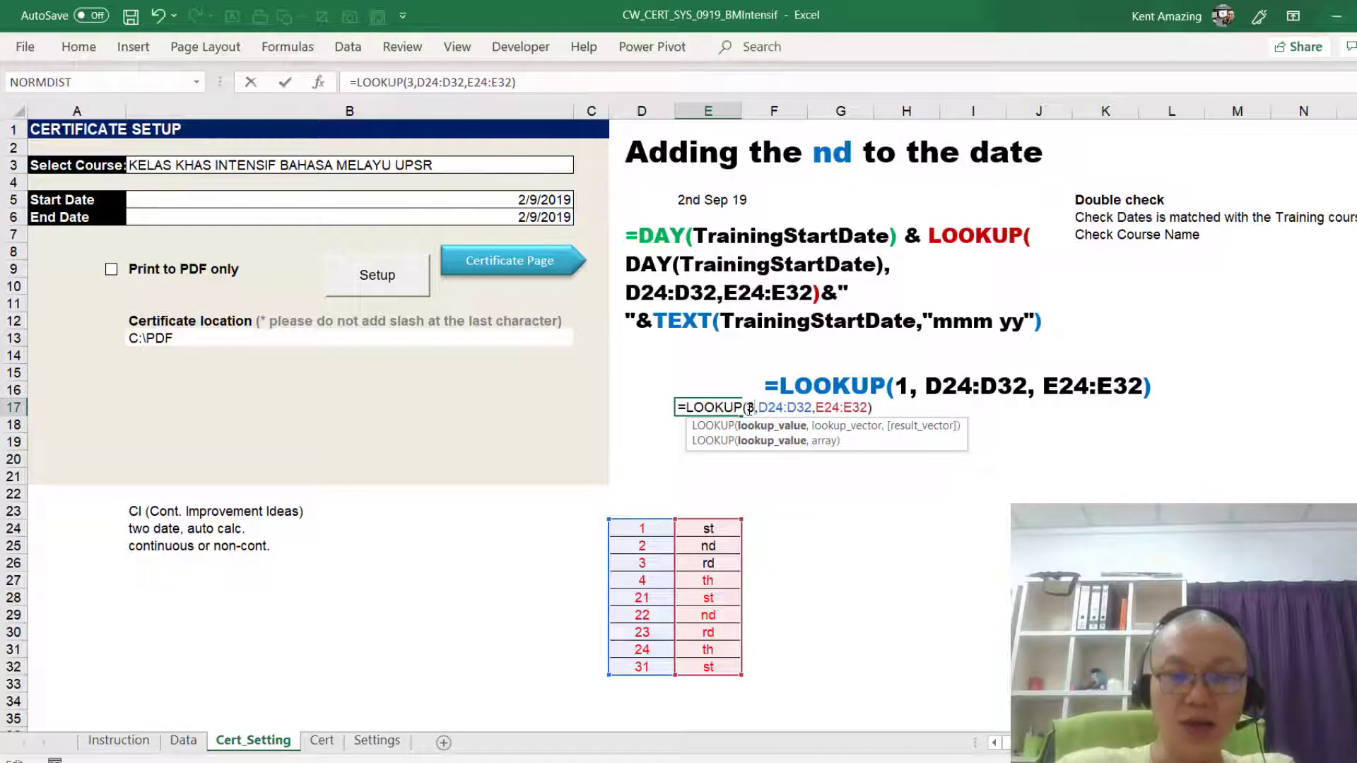
pyautogui.hotkey('ctrl', 'Return')
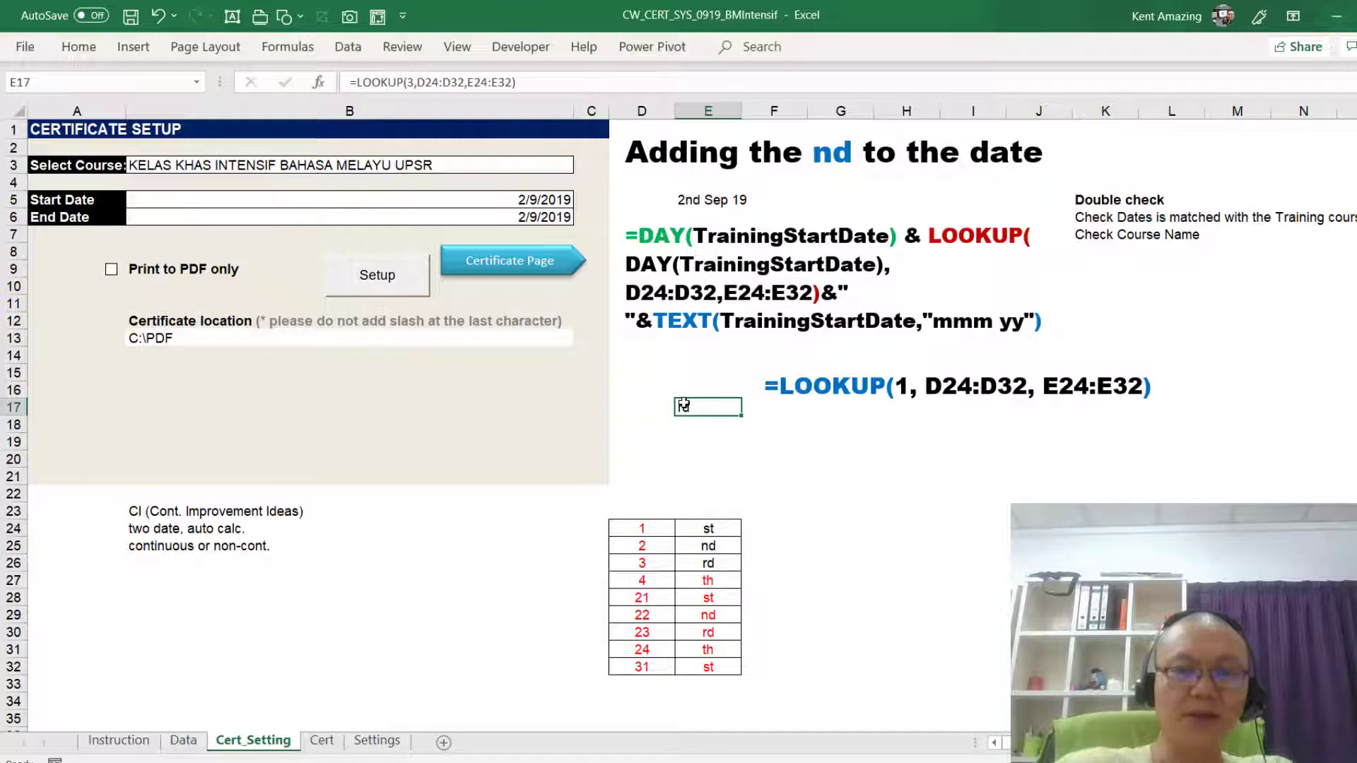
pyautogui.click(650, 216)
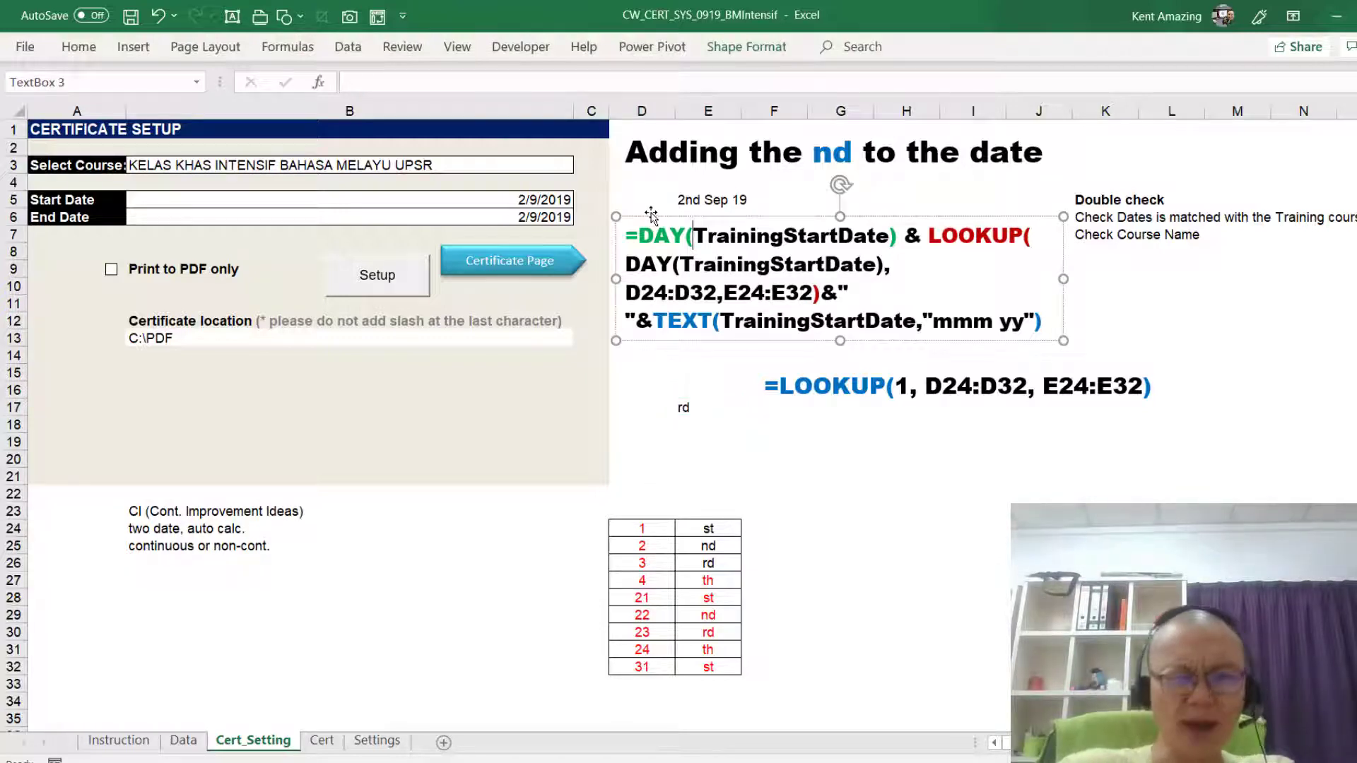
# Change the start date from 2/9/2019 to 3/9/2019 and confirm the preview reads 3rd Sep 19.
pyautogui.click(697, 196)
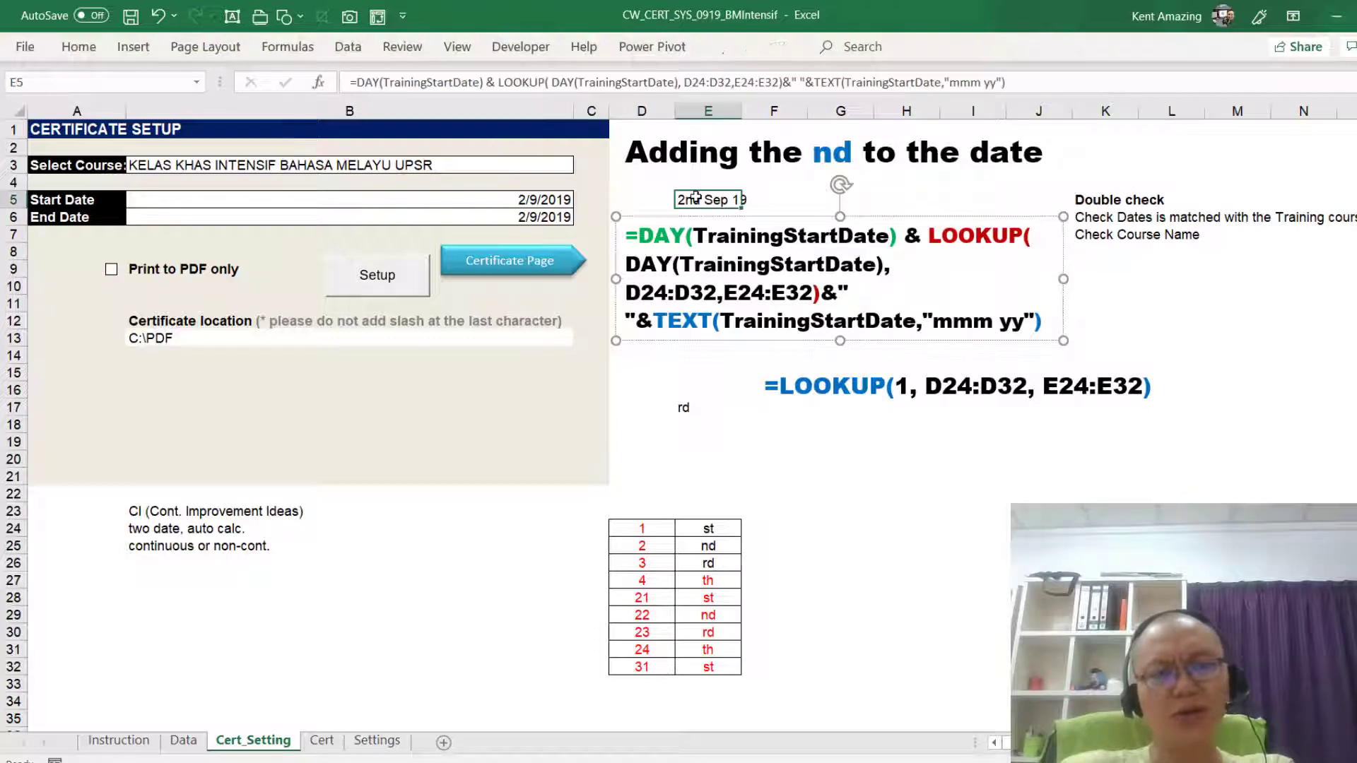
pyautogui.click(460, 205)
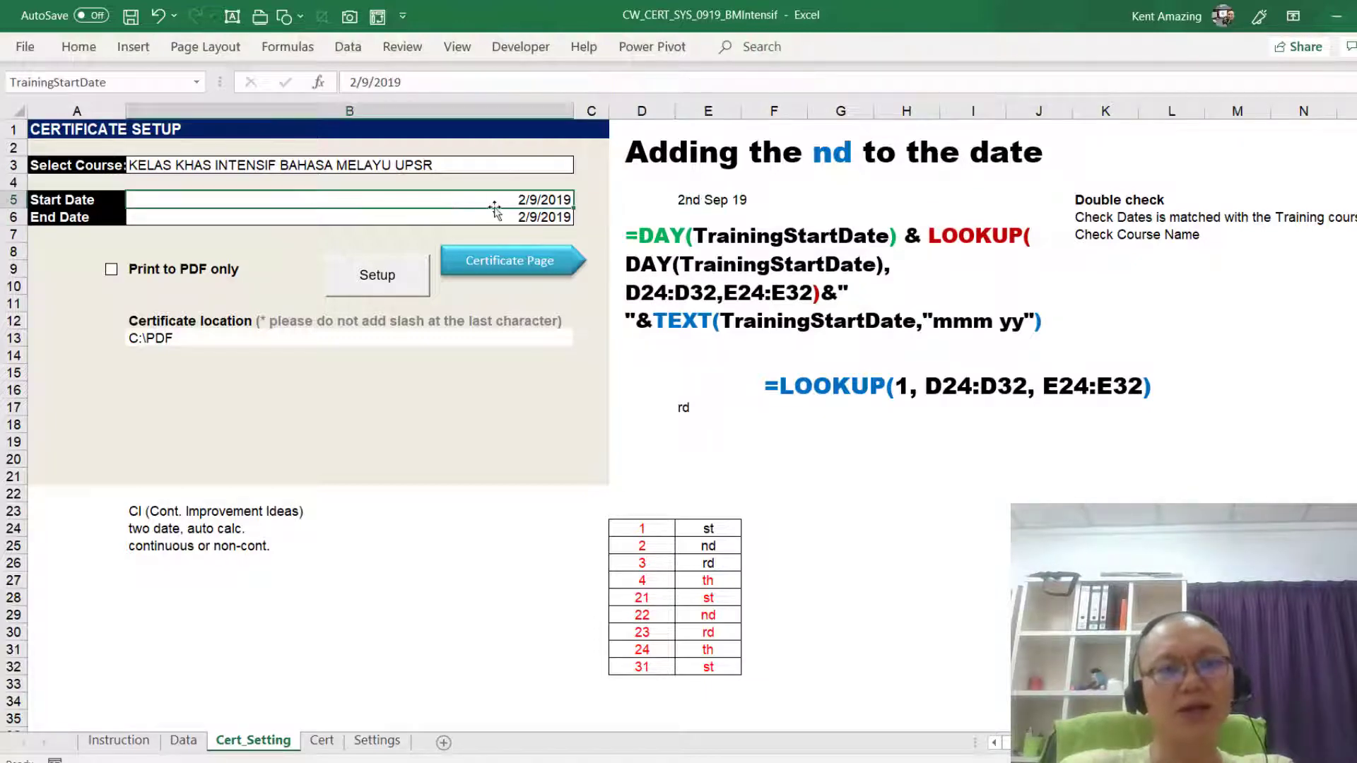
pyautogui.click(353, 78)
pyautogui.write('3')
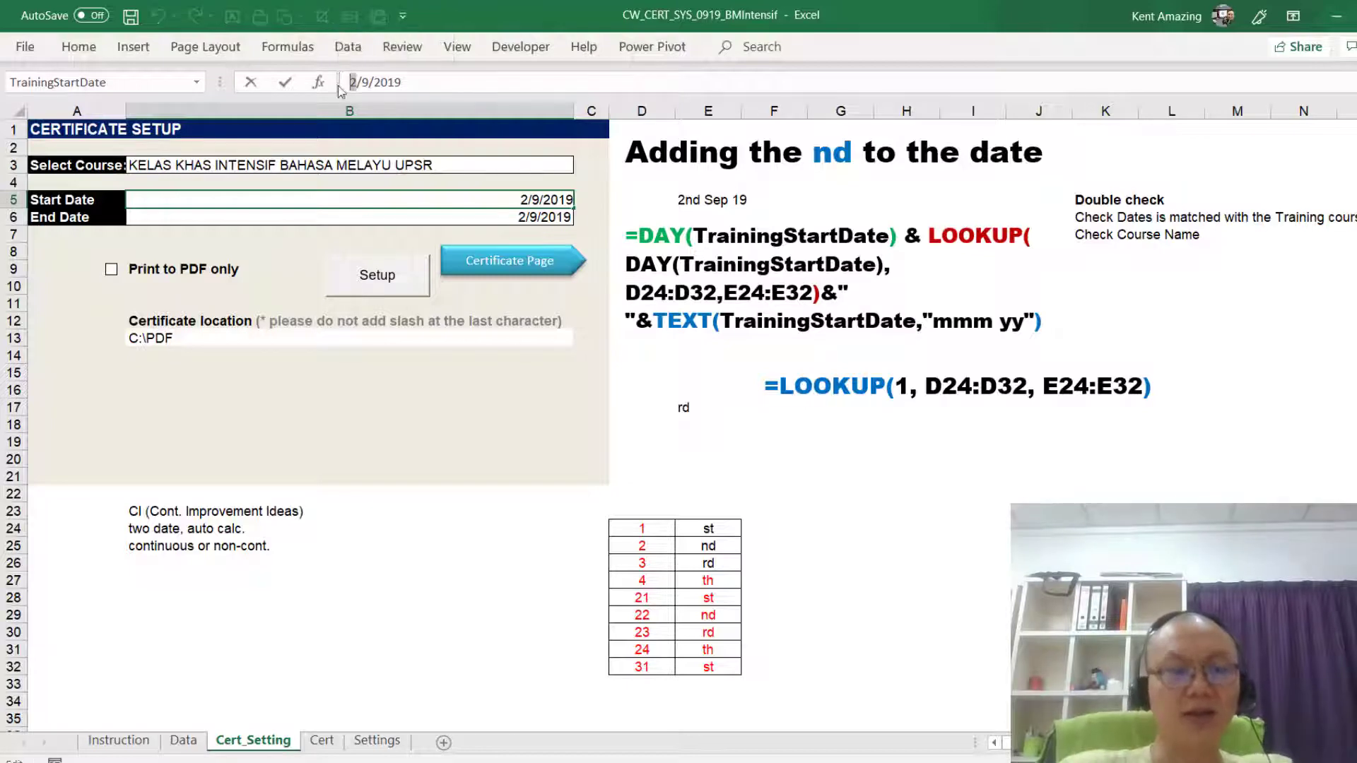
pyautogui.click(404, 232)
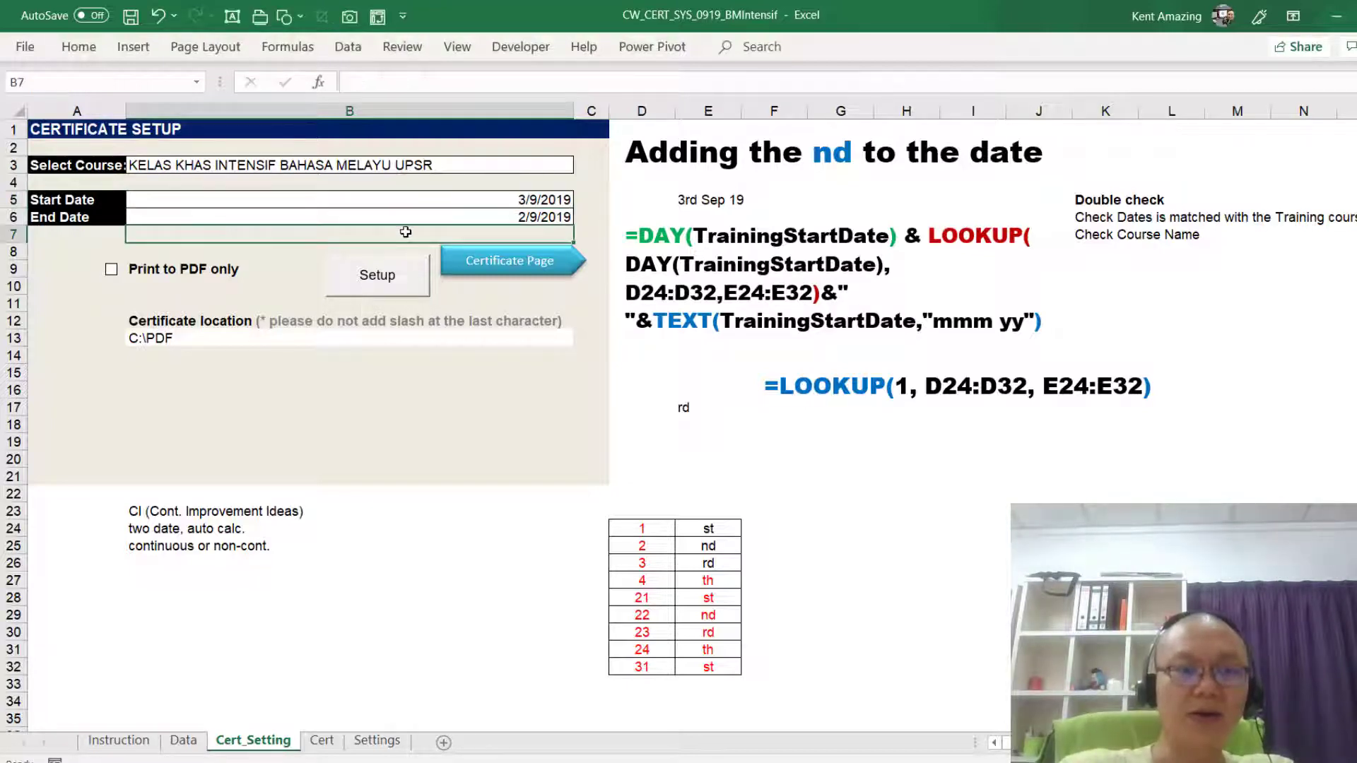
pyautogui.doubleClick(682, 202)
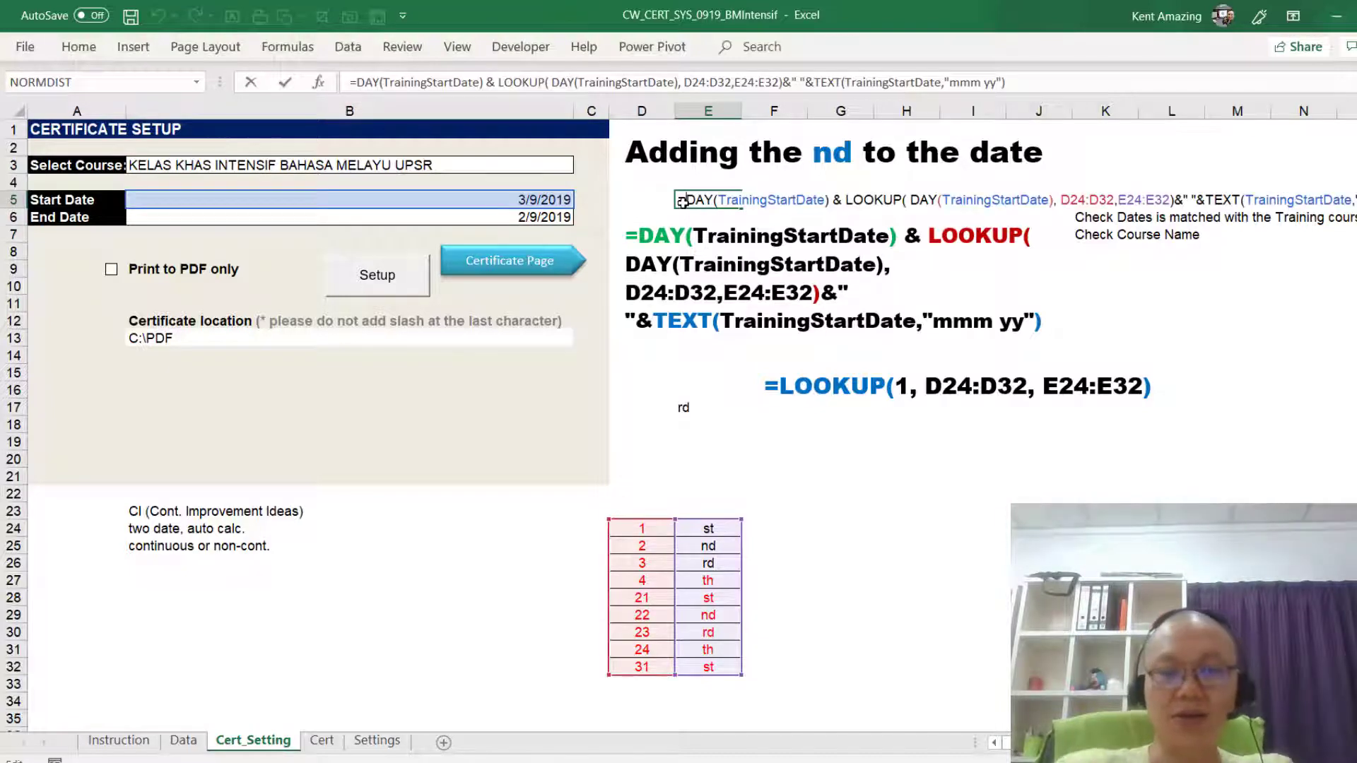
pyautogui.press('Escape')
pyautogui.click(485, 205)
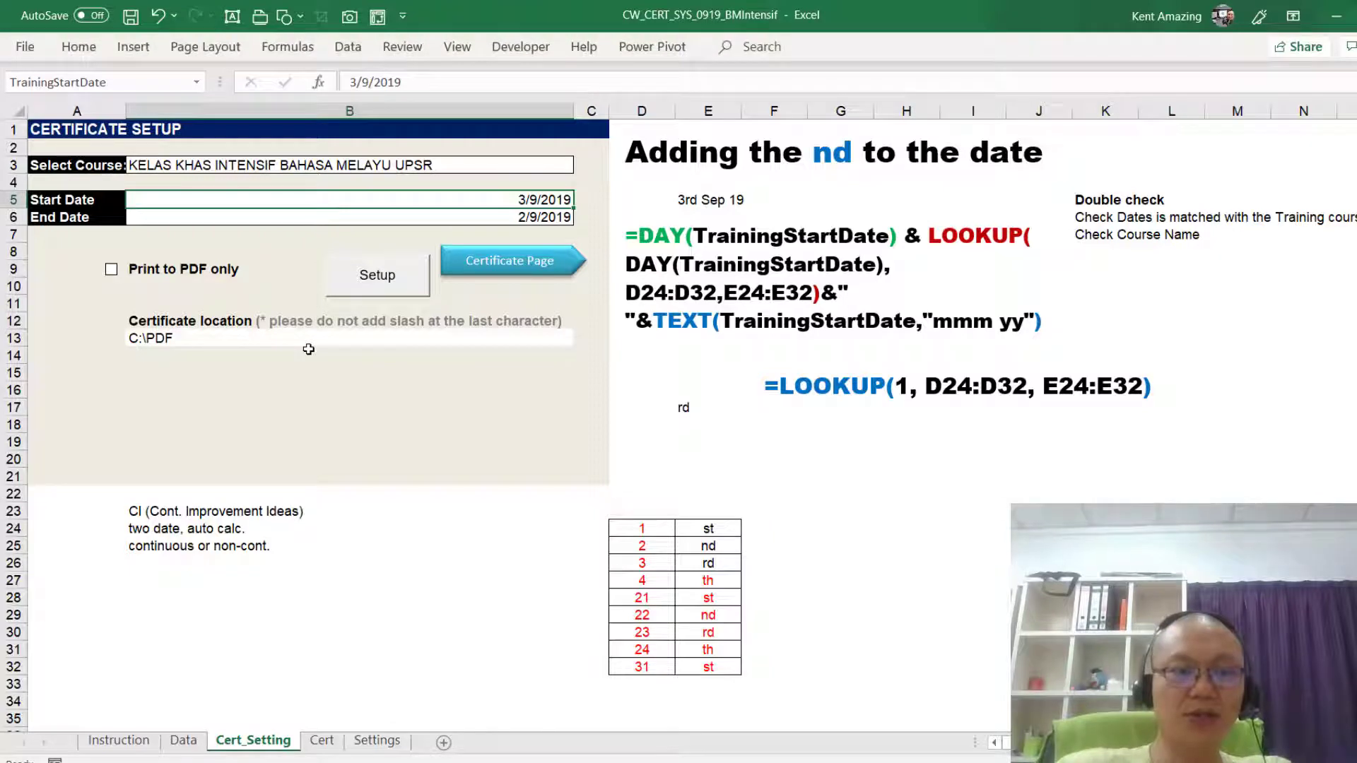
# Glance at the Cert sheet, then change the end date to 4/9/2019.
pyautogui.click(323, 741)
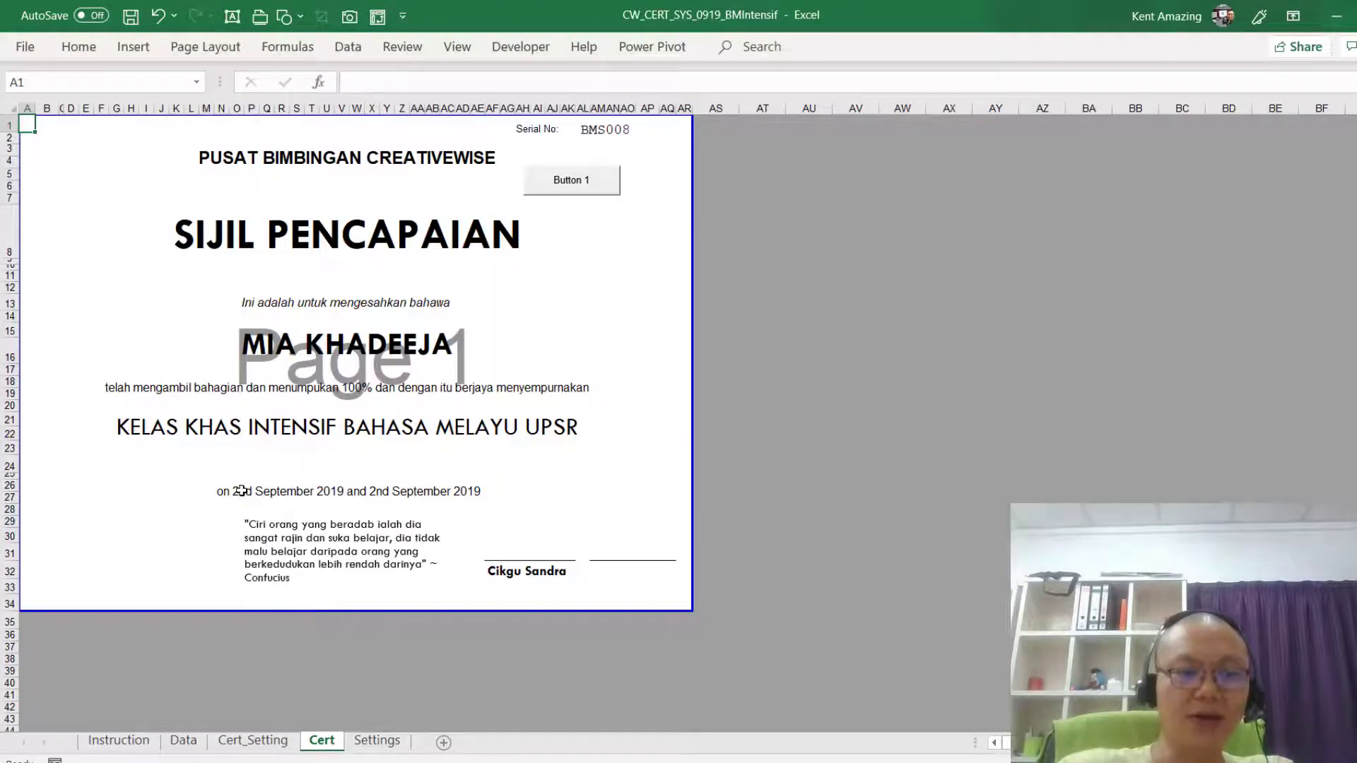
pyautogui.click(280, 742)
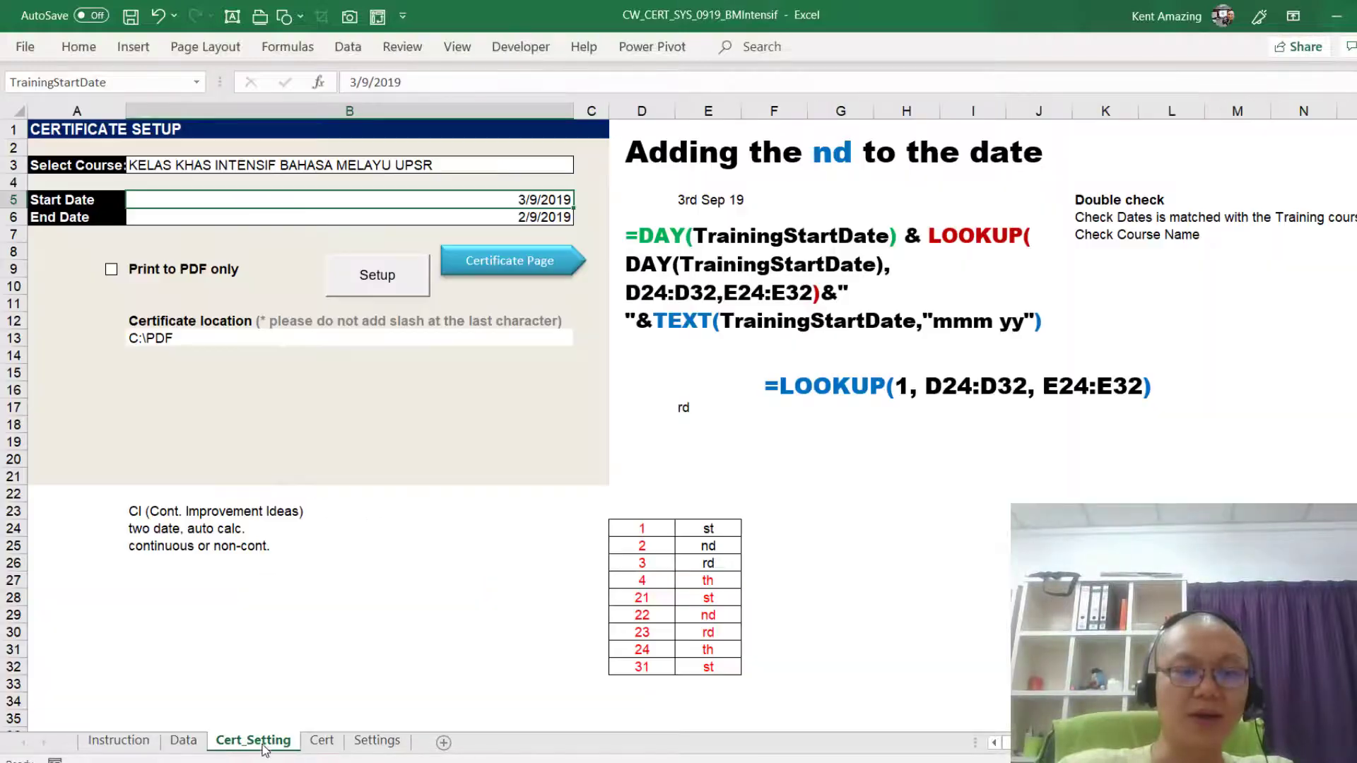
pyautogui.click(398, 219)
pyautogui.click(360, 84)
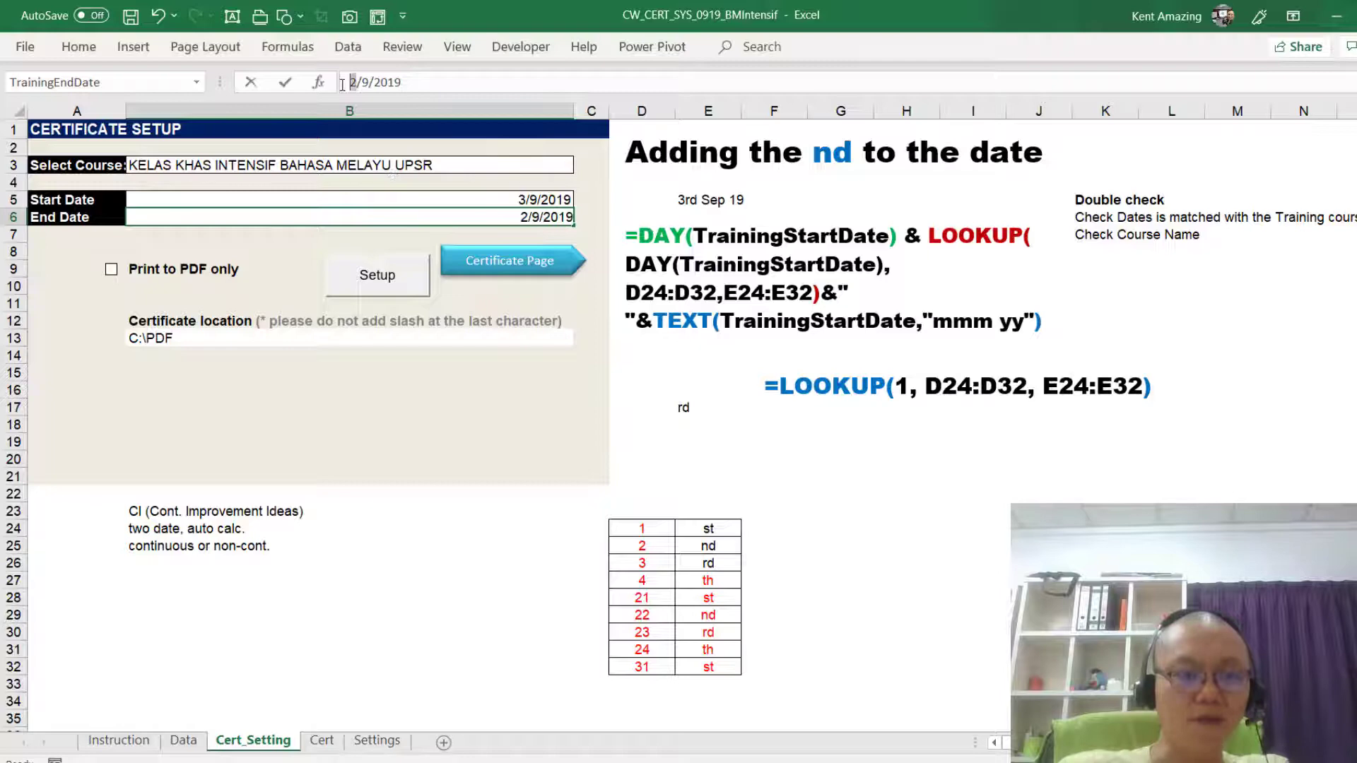
pyautogui.press('BackSpace')
pyautogui.write('4')
pyautogui.press('Return')
# Check the certificate page shows 3rd September 2019 and 4th September 2019.
pyautogui.click(330, 426)
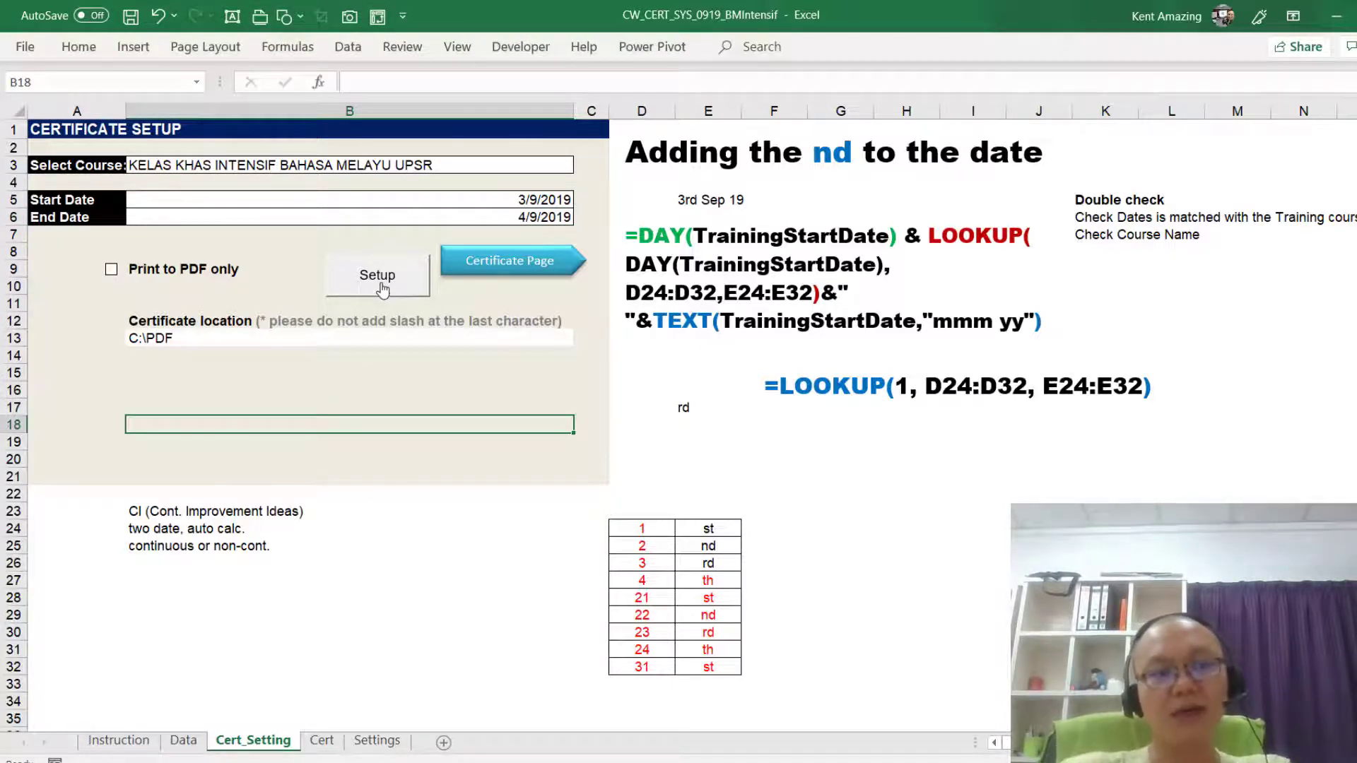
pyautogui.click(496, 263)
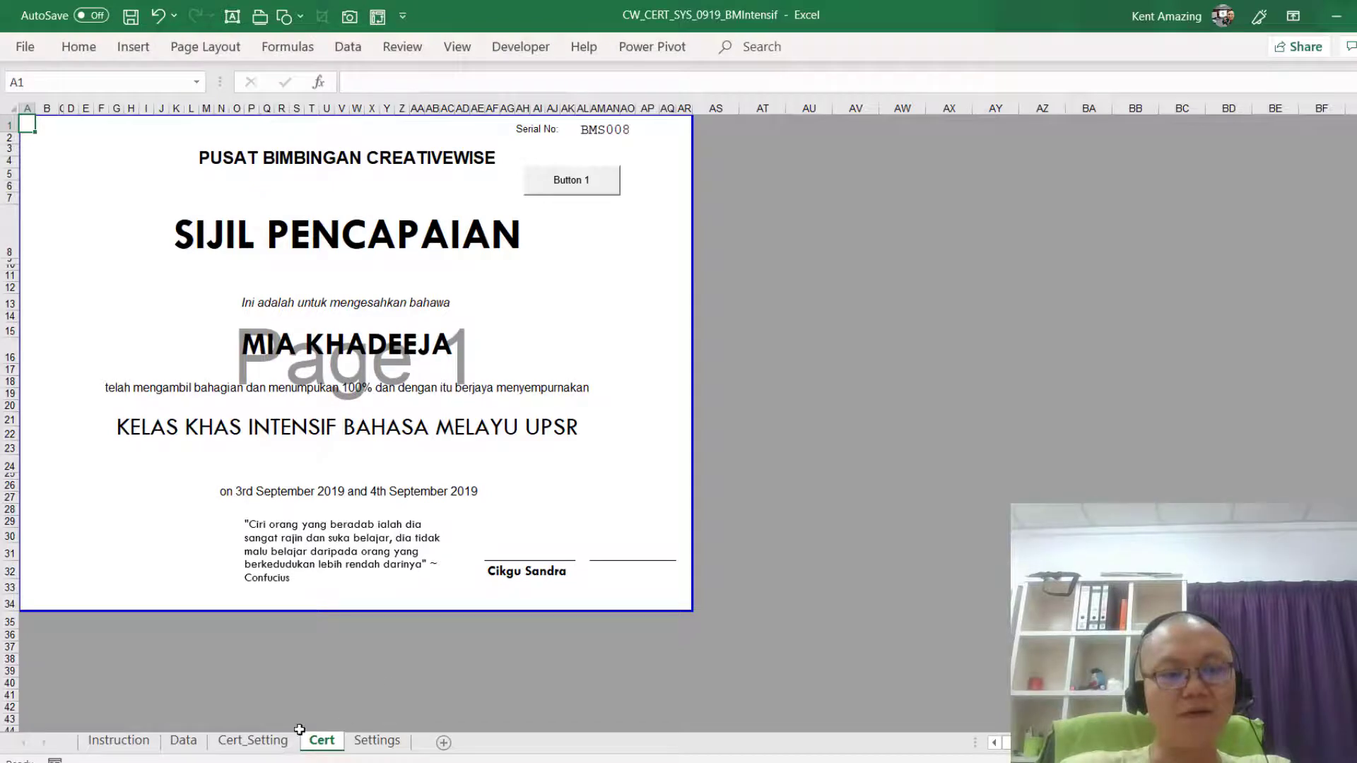
pyautogui.click(280, 741)
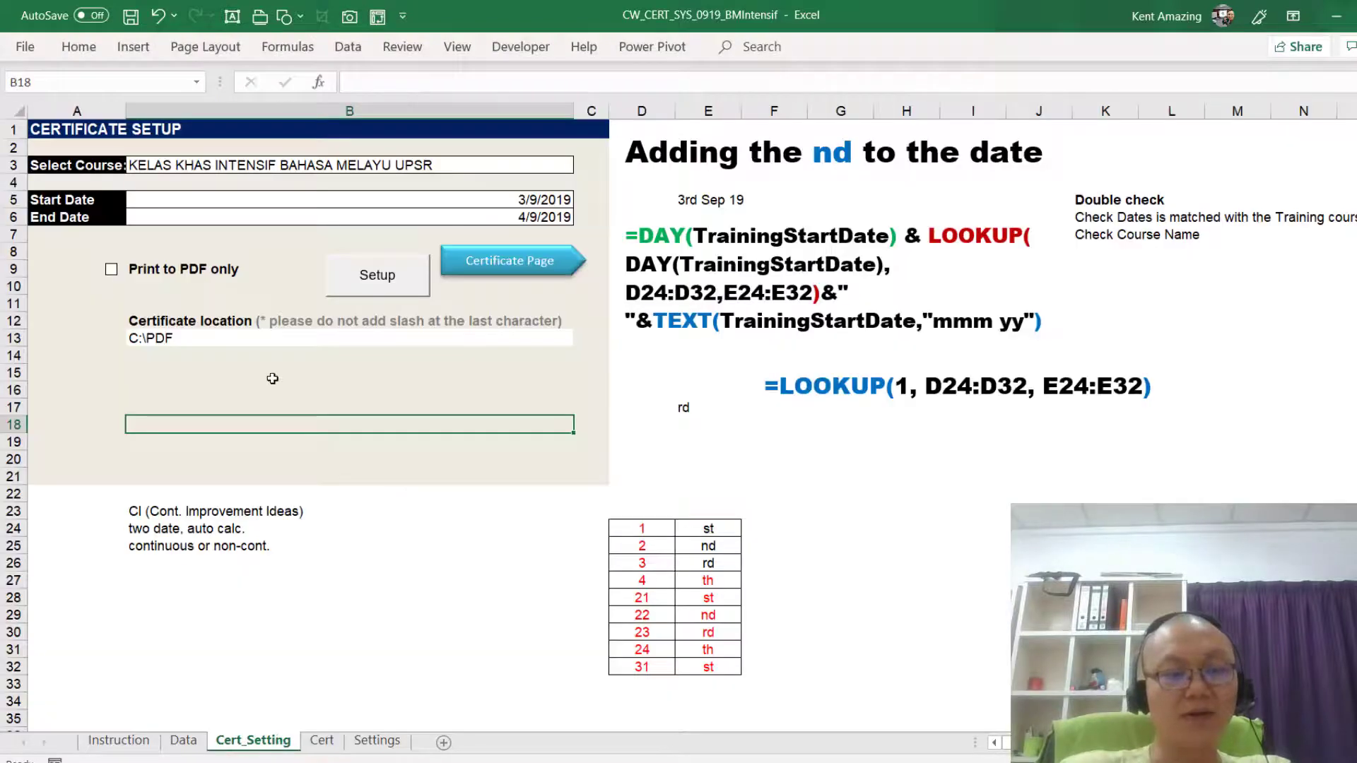
# Change the start date's day to 28 and the end date's day to 30.
pyautogui.click(532, 198)
pyautogui.doubleClick(532, 198)
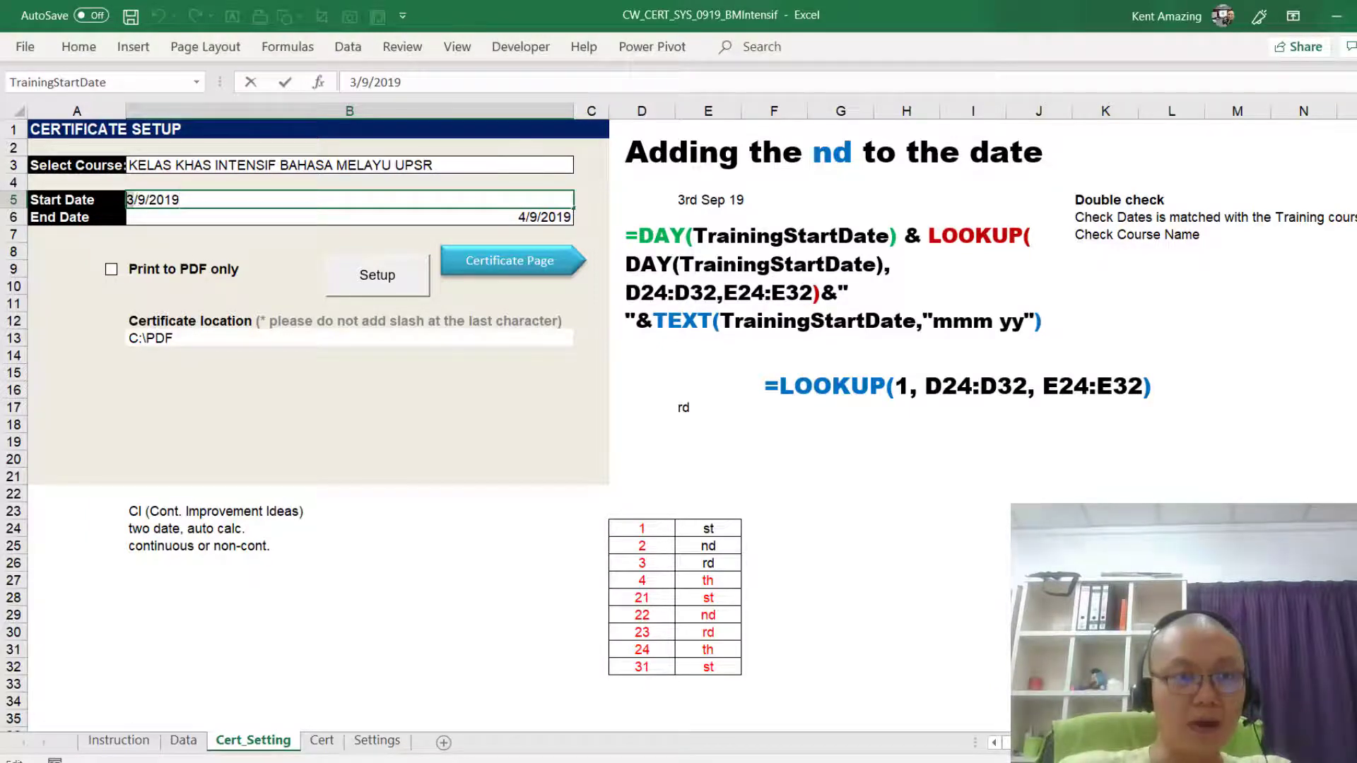
pyautogui.click(128, 200)
pyautogui.press('Delete')
pyautogui.write('28')
pyautogui.press('Return')
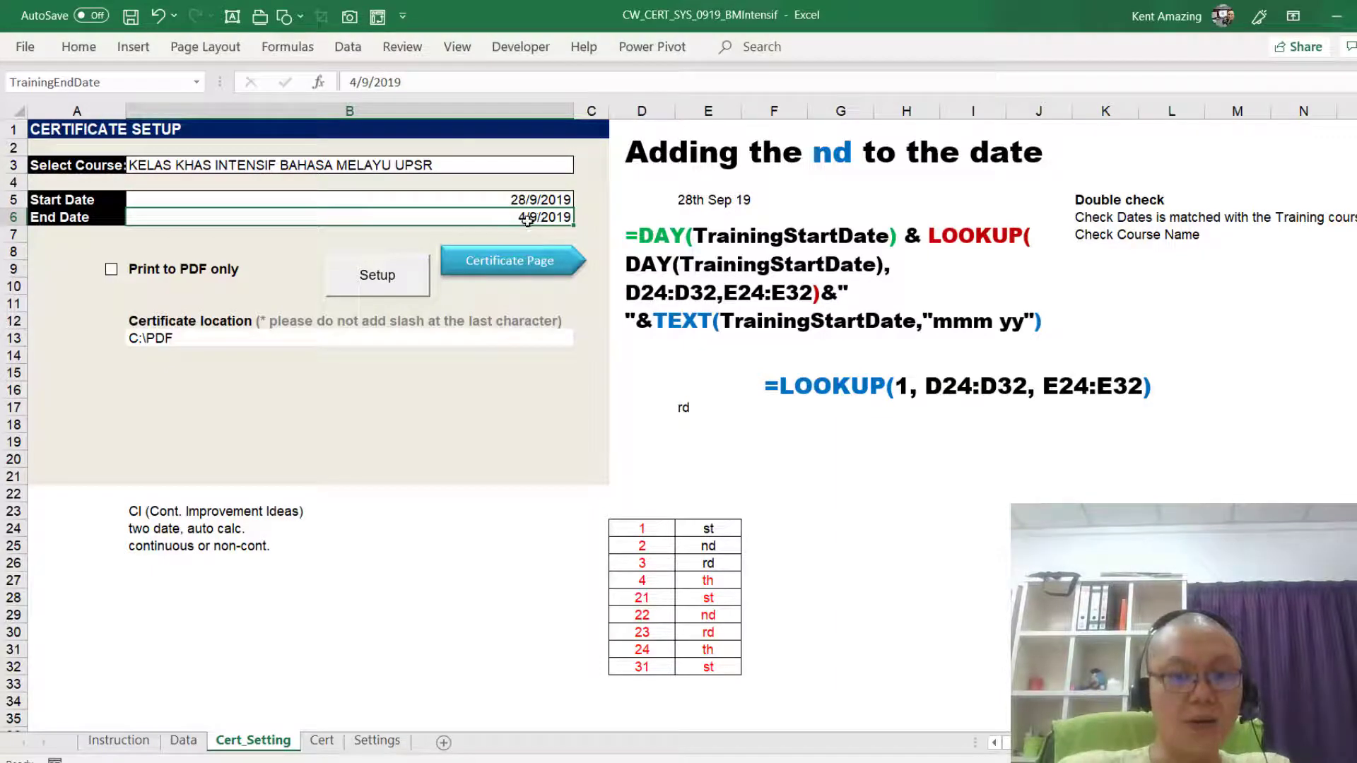
pyautogui.click(349, 82)
pyautogui.press('Delete')
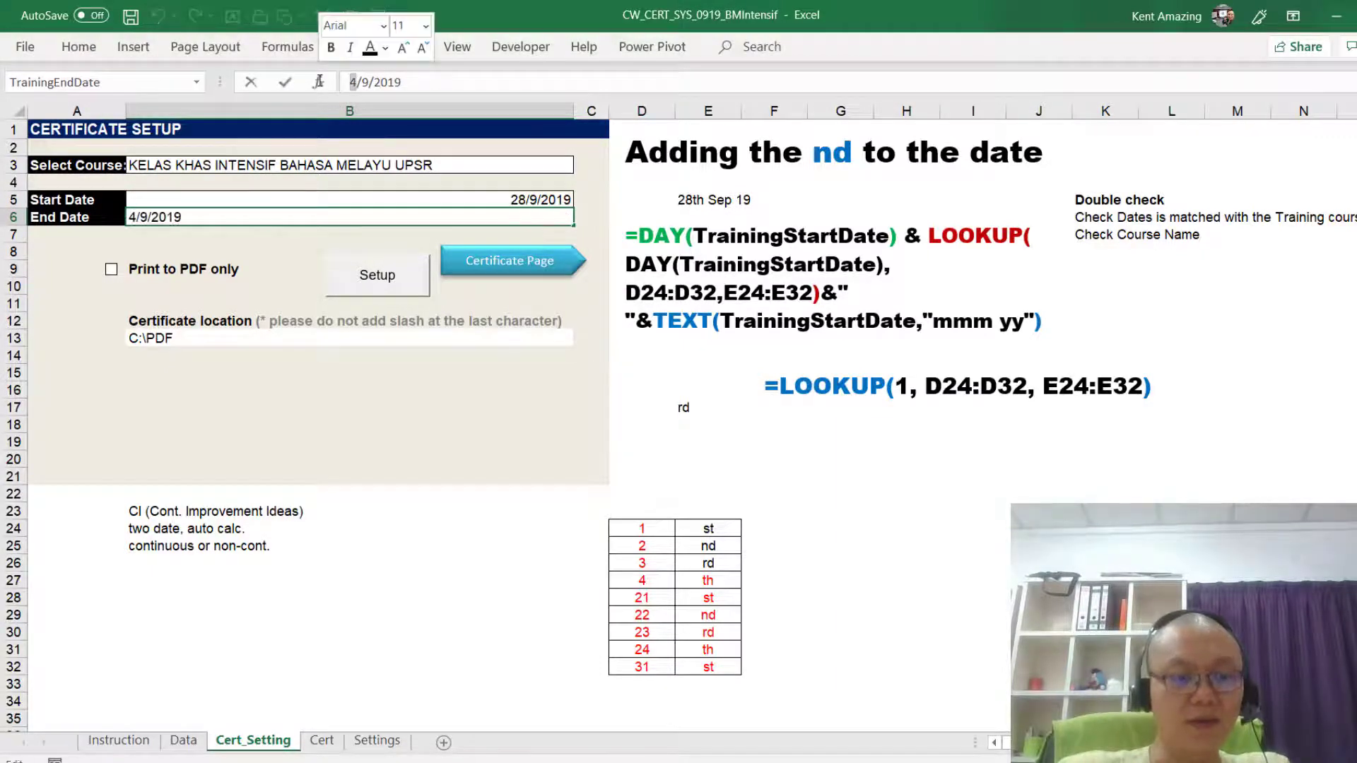
pyautogui.write('30')
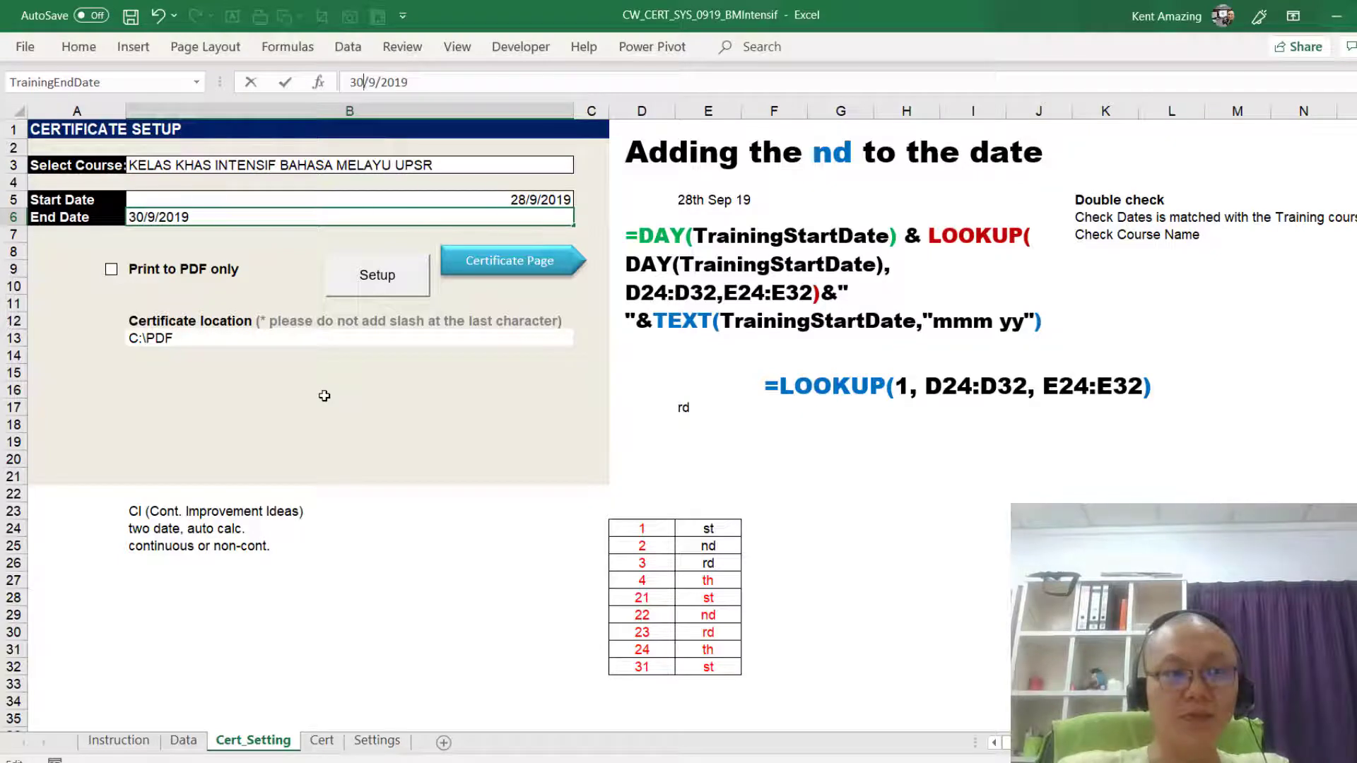
pyautogui.click(383, 203)
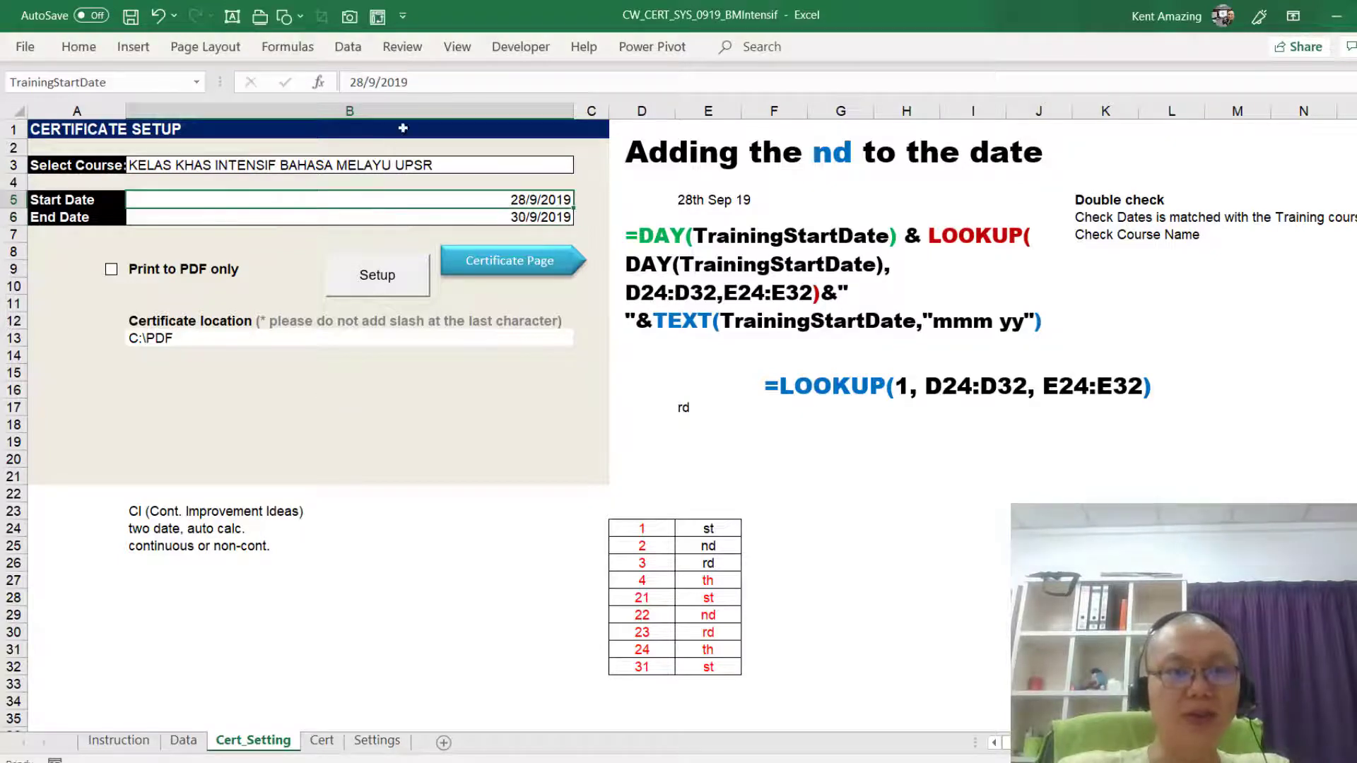
# Set both months to 8 and the end day to 31, then view the certificate.
pyautogui.click(372, 83)
pyautogui.press('BackSpace')
pyautogui.write('8')
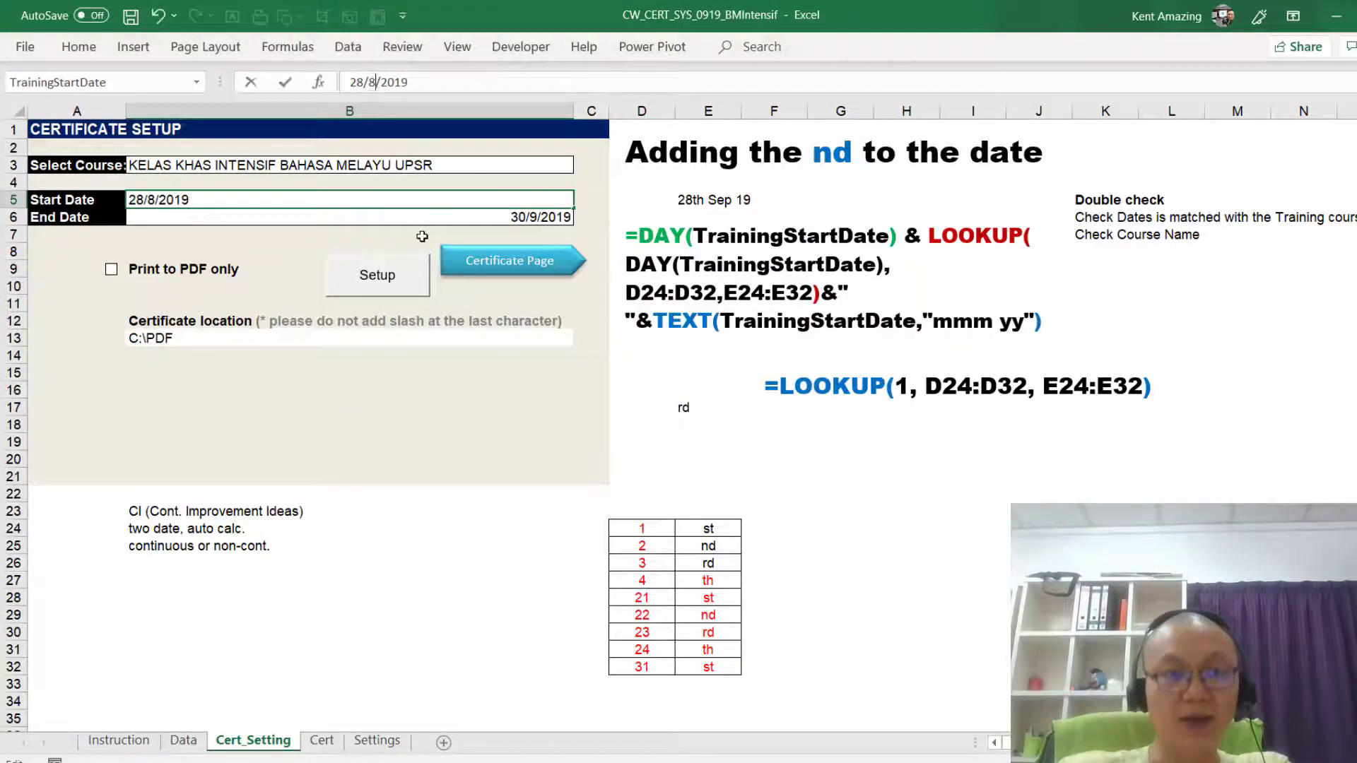
pyautogui.click(430, 214)
pyautogui.doubleClick(371, 83)
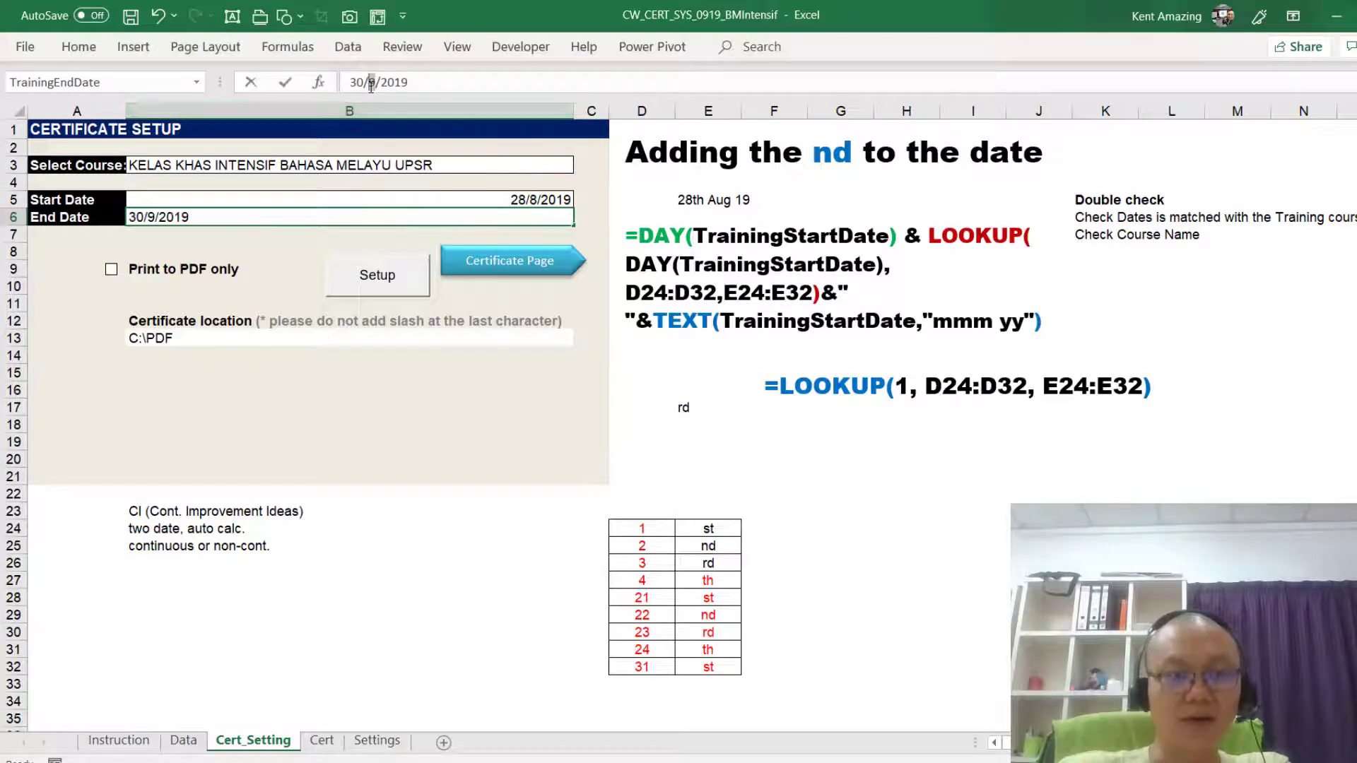
pyautogui.write('8')
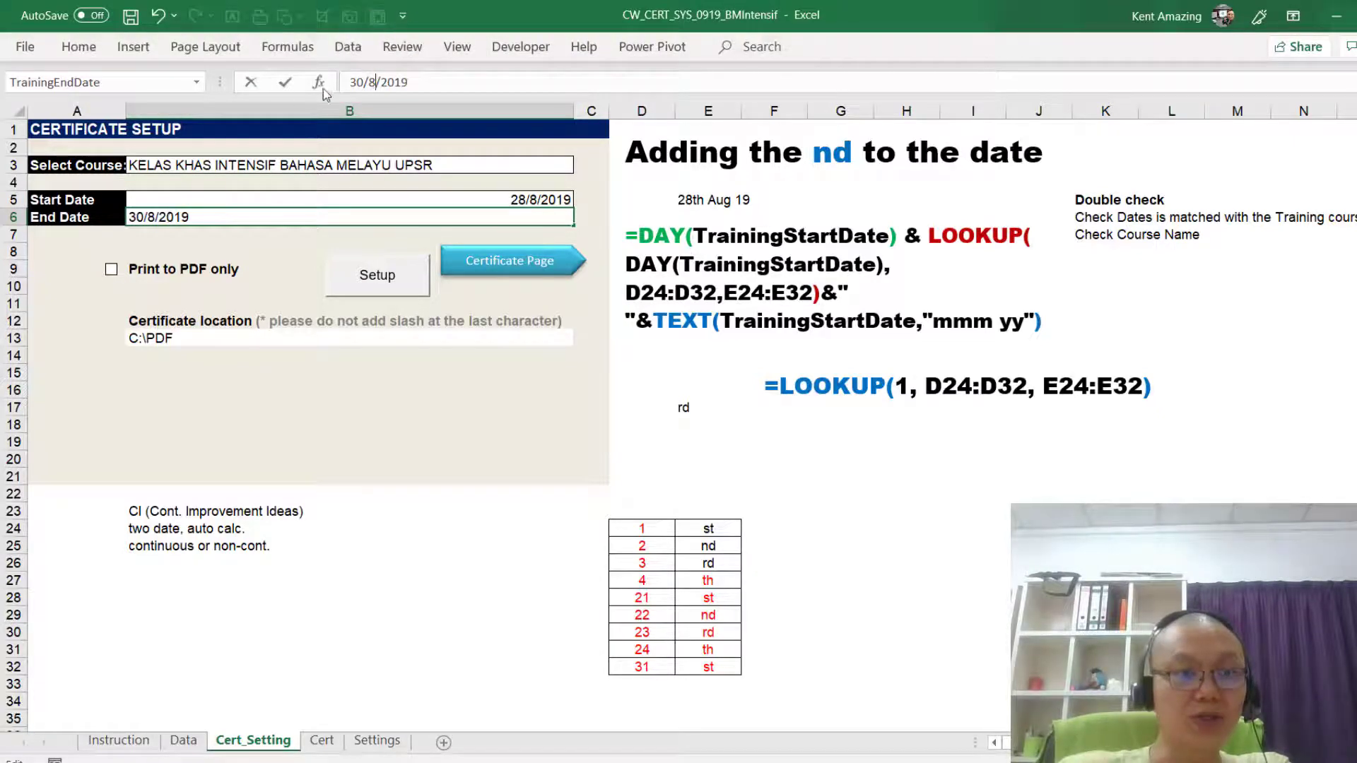
pyautogui.press('BackSpace')
pyautogui.write('1')
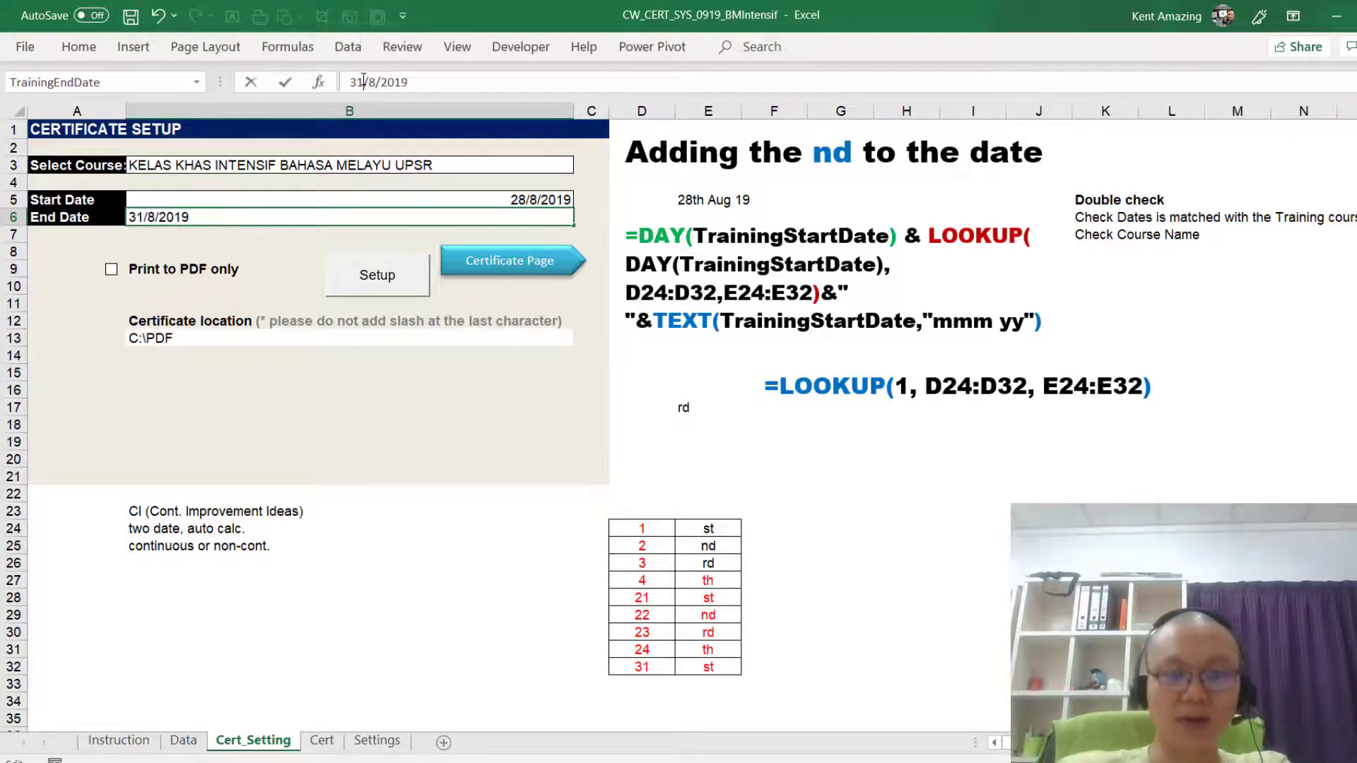
pyautogui.press('Return')
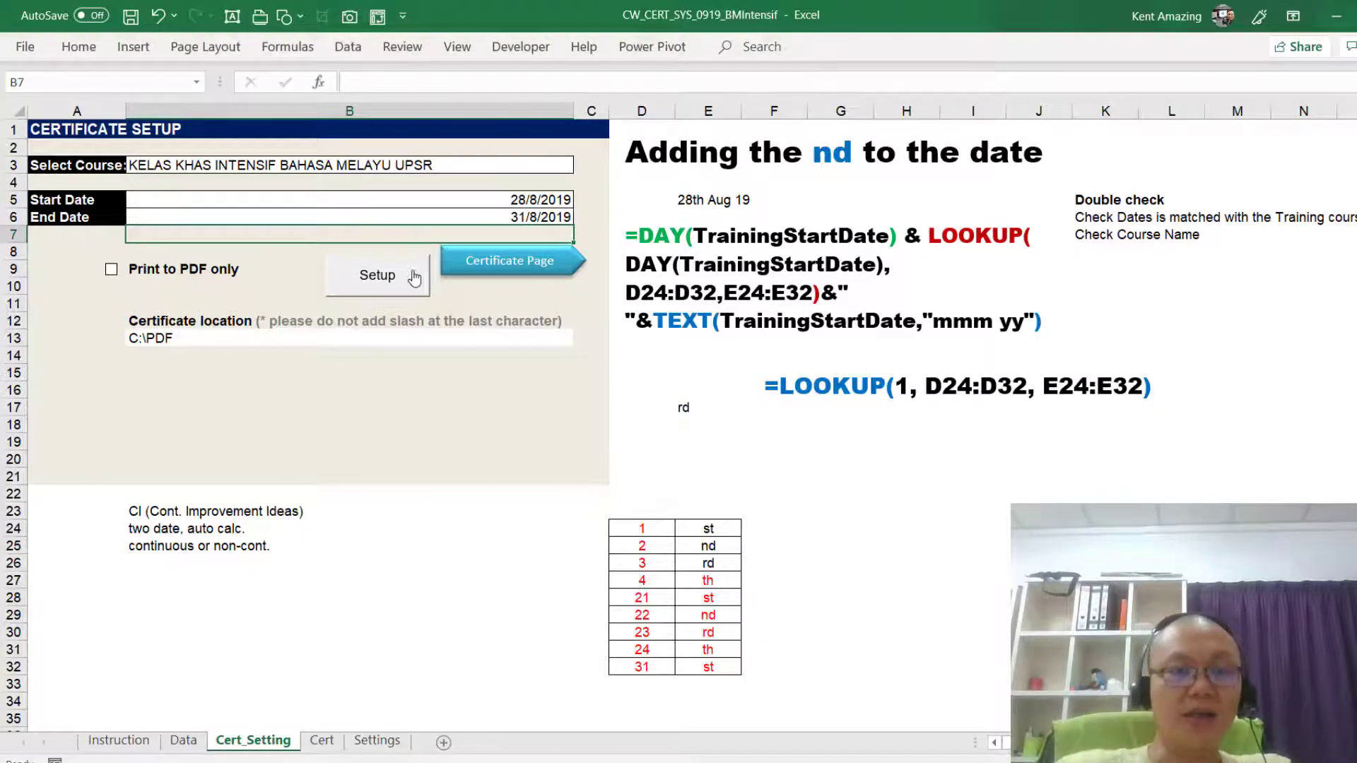
pyautogui.click(531, 268)
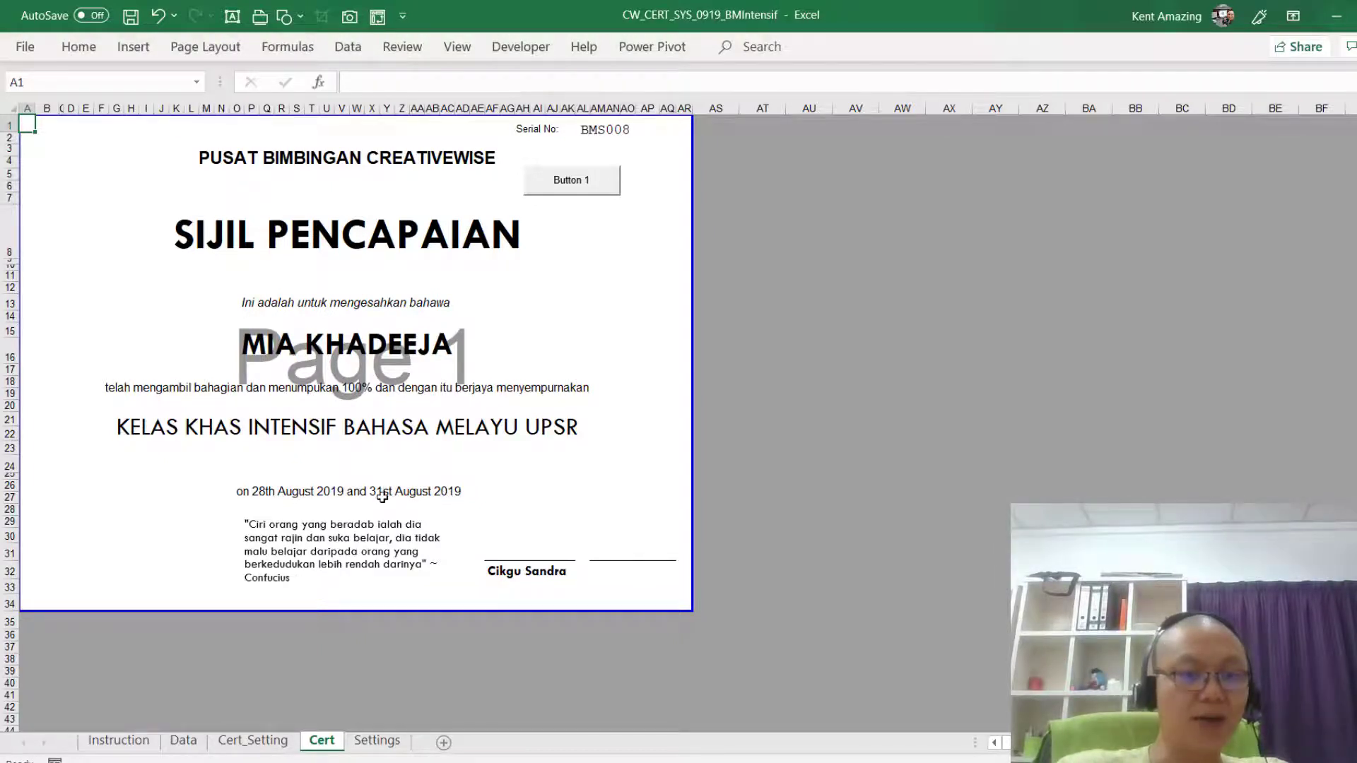
# Return to Cert_Setting, select the suffix table D24:E32, then the note in B24.
pyautogui.click(274, 744)
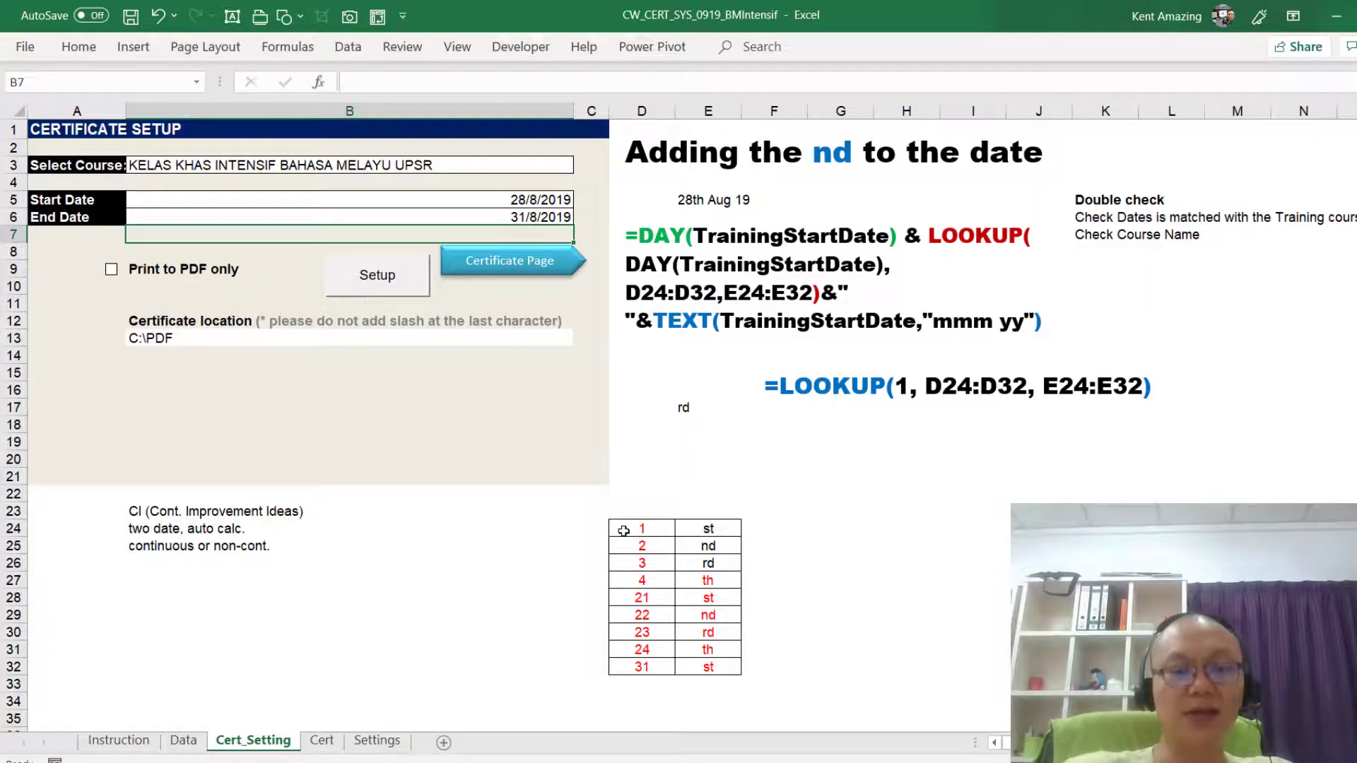
pyautogui.moveTo(623, 529); pyautogui.dragTo(700, 666)
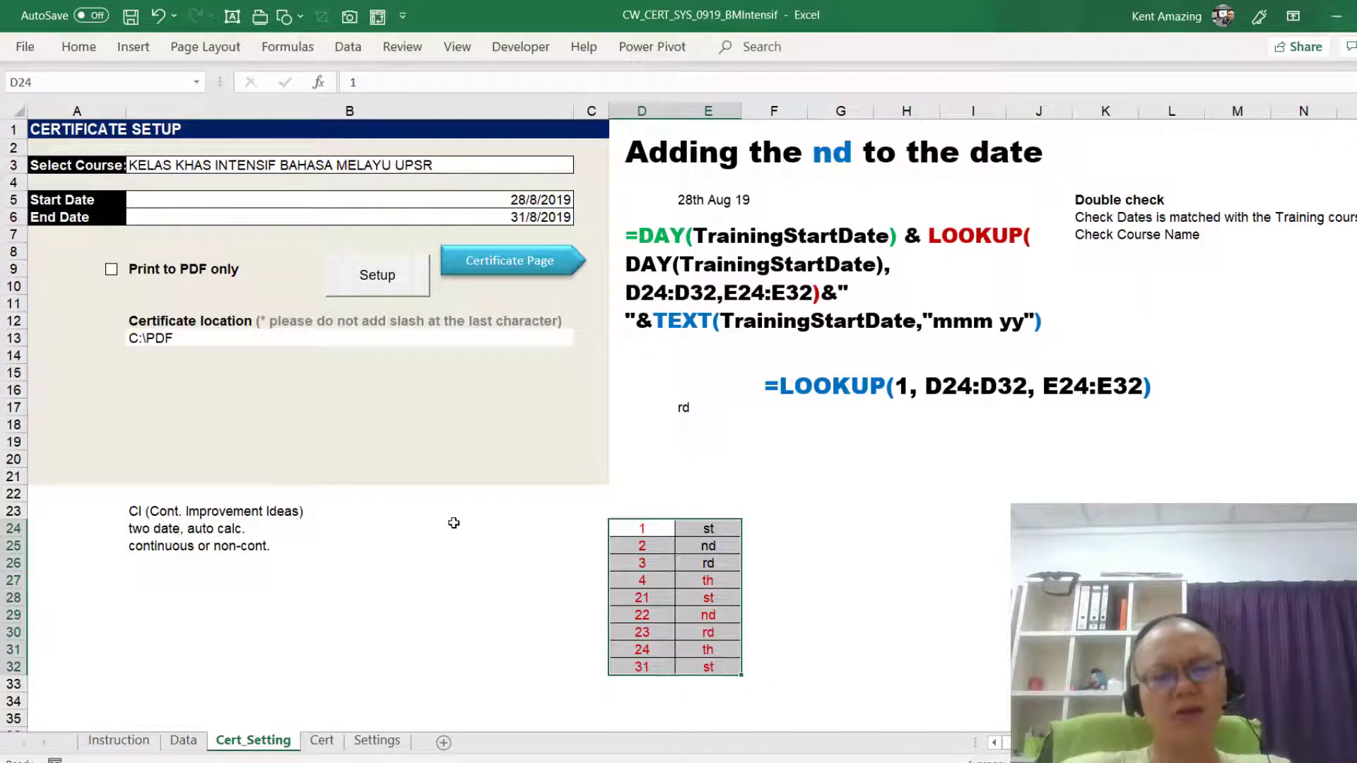
pyautogui.click(453, 522)
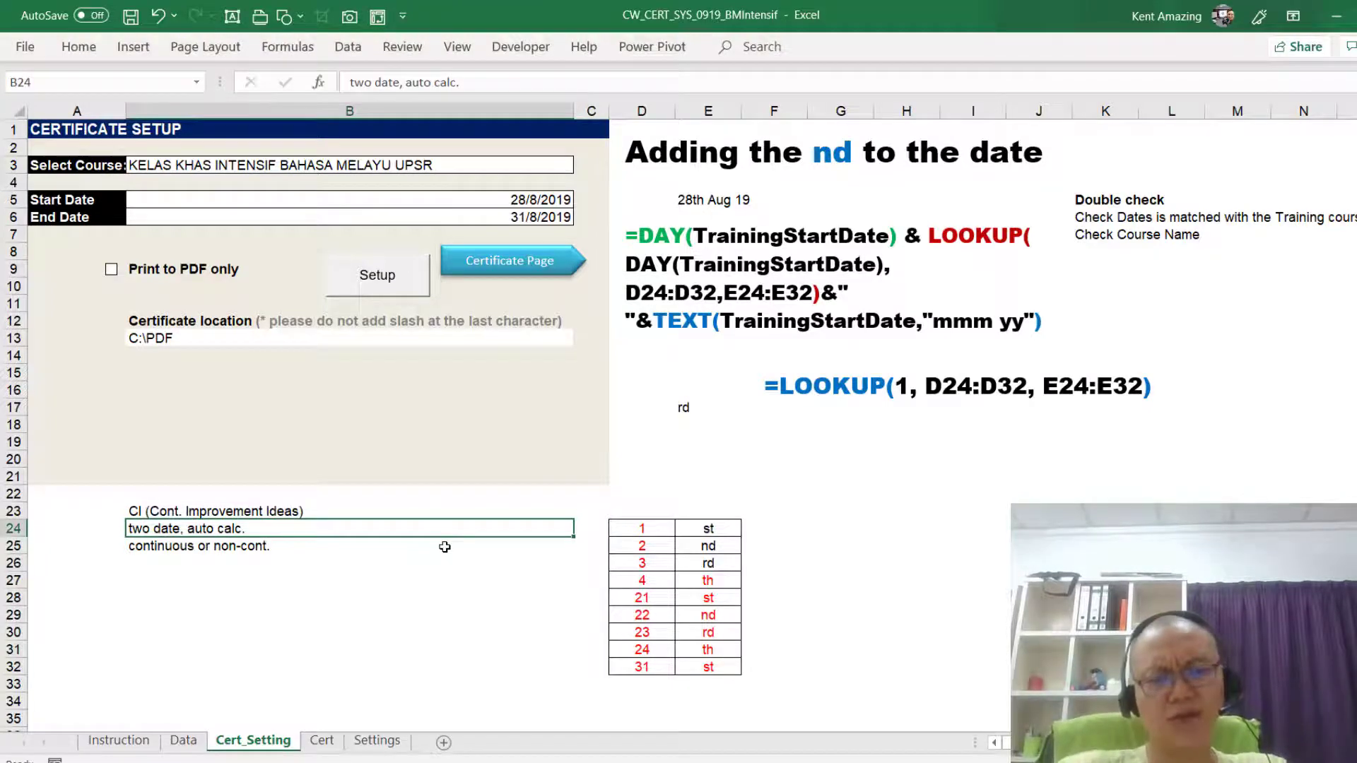